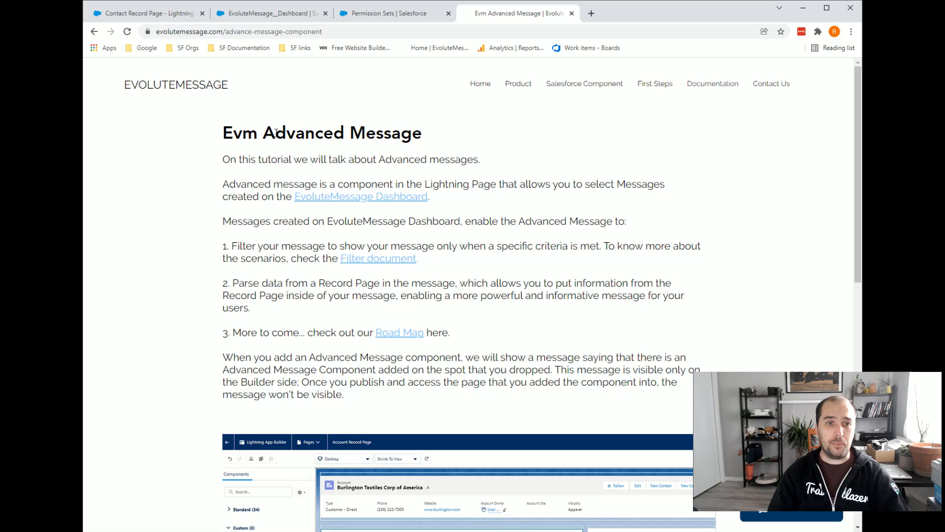
Skim the Evm Advanced Message documentation, then open the Permission Sets setup page.
scroll(468, 161, "down", 2)
scroll(266, 172, "up", 2)
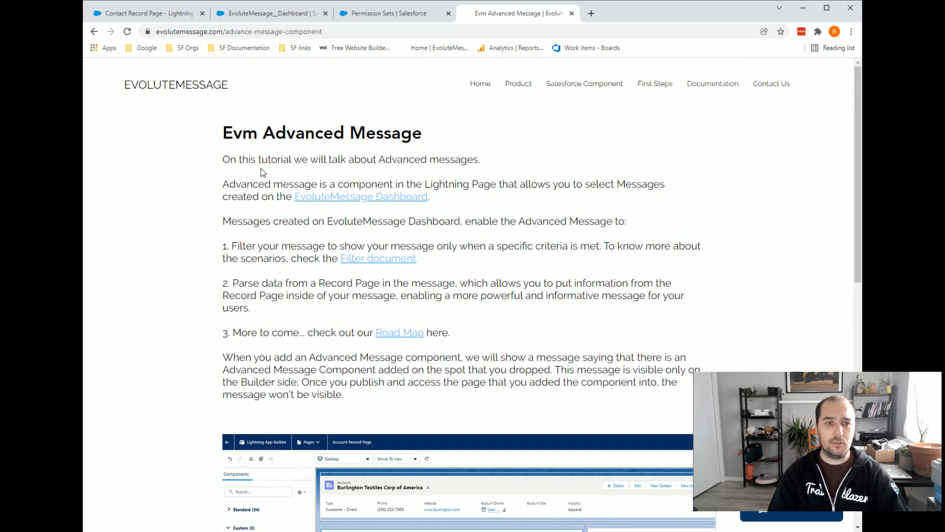
scroll(492, 237, "down", 5)
scroll(485, 224, "up", 5)
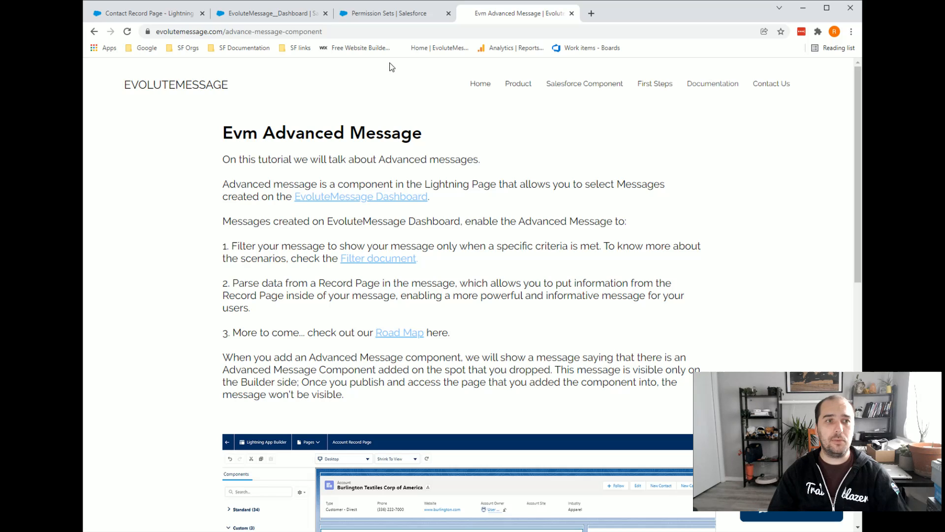
left_click(389, 17)
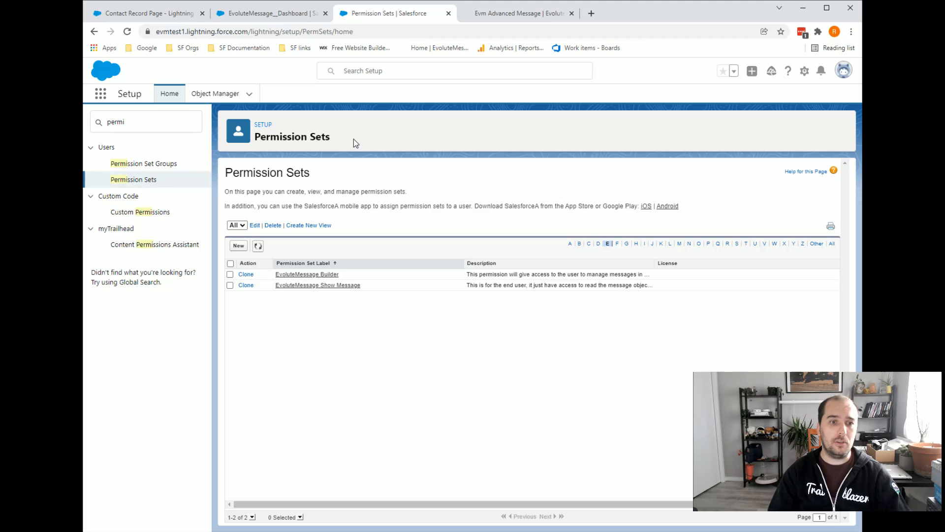
Return to the EvoluteMessage dashboard and look up the EvoluteMessage app in the App Launcher by searching for "Evolu".
left_click(264, 13)
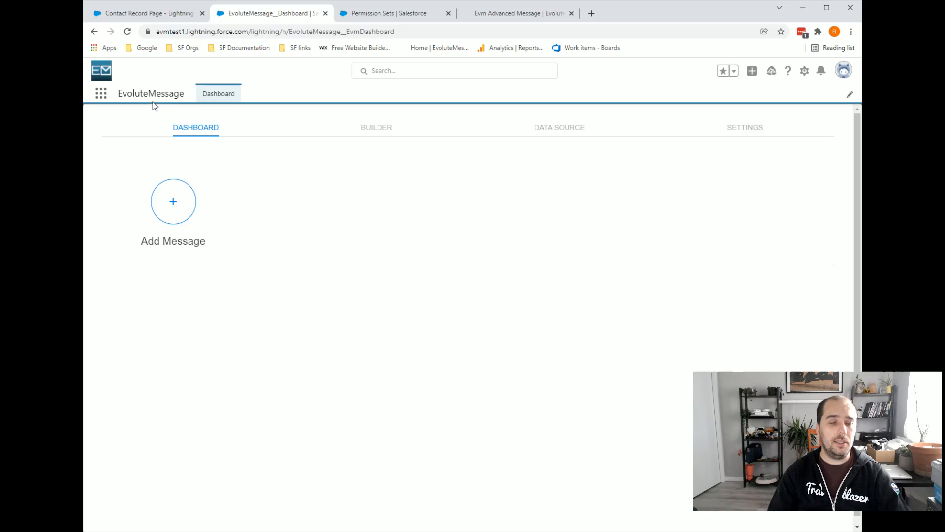
left_click(102, 96)
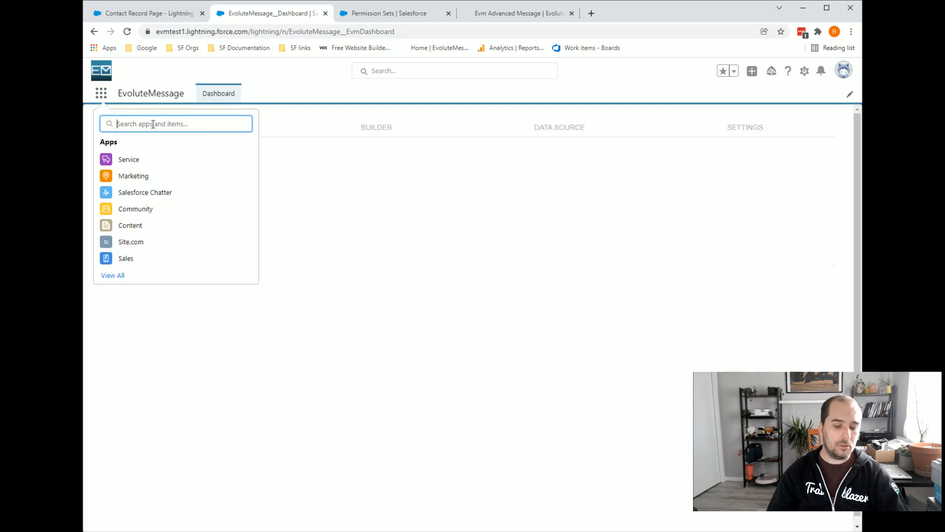
type("Evolu")
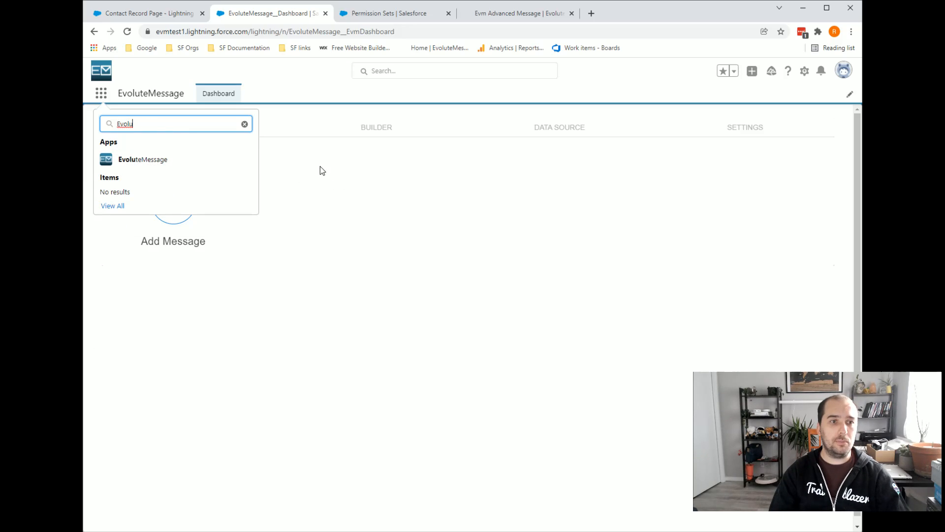
left_click(245, 124)
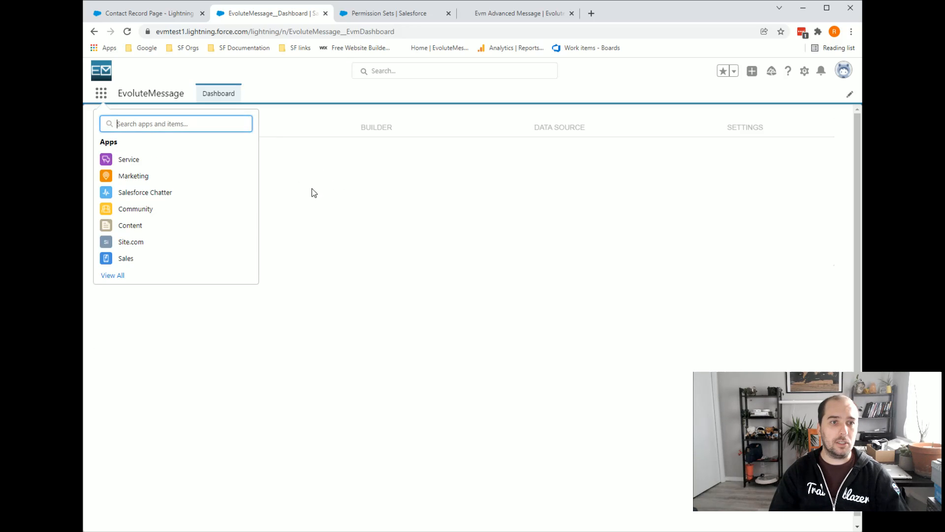
left_click(120, 97)
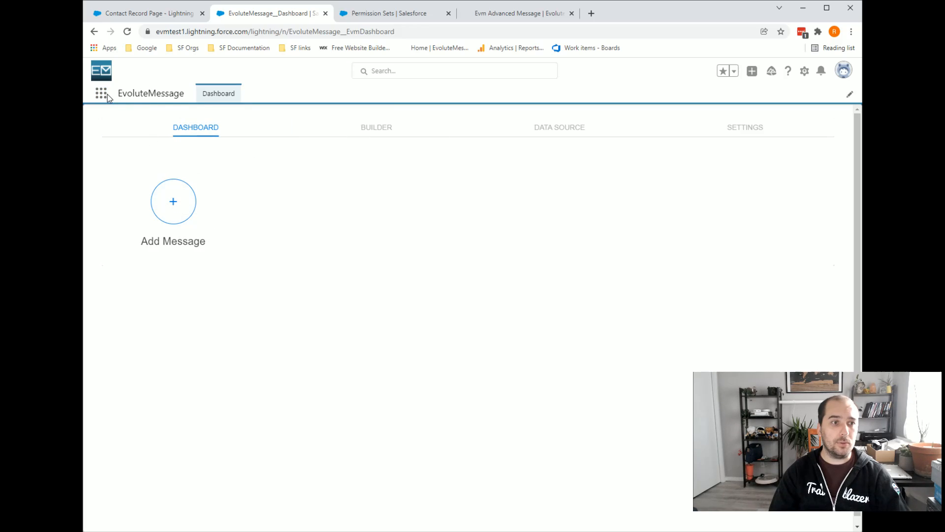
Review the EvoluteMessage Builder entry in the Salesforce permission sets list.
left_click(384, 17)
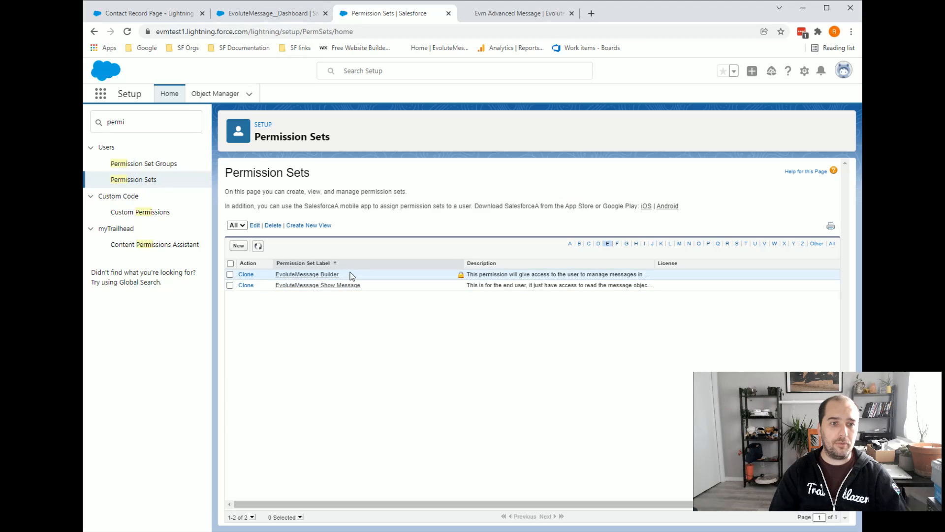
left_click_drag(350, 275, 284, 274)
left_click(359, 178)
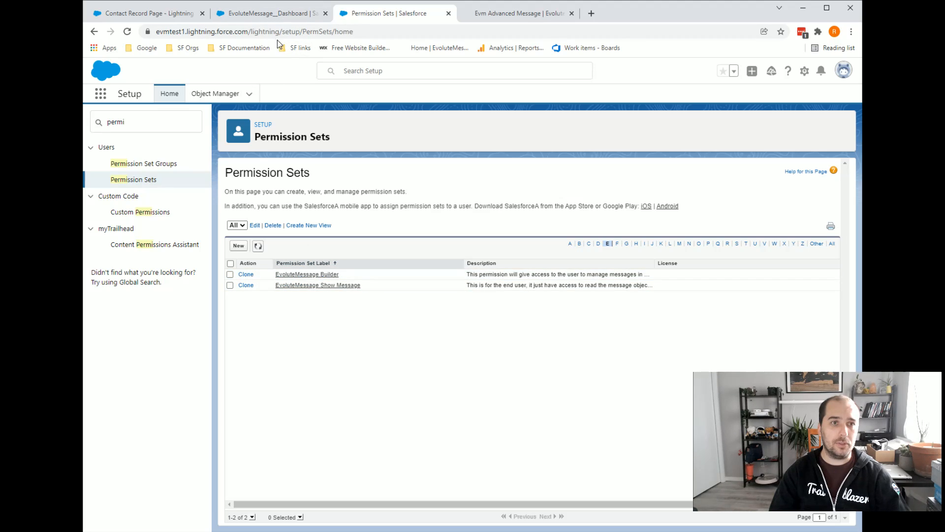
Add a new message in the EvoluteMessage dashboard using the Salesforce Popup template.
left_click(253, 18)
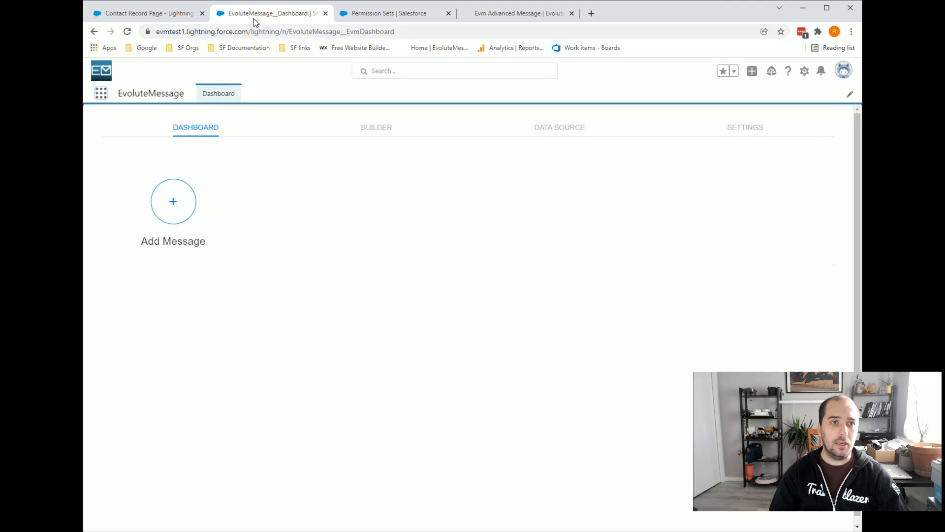
left_click(173, 207)
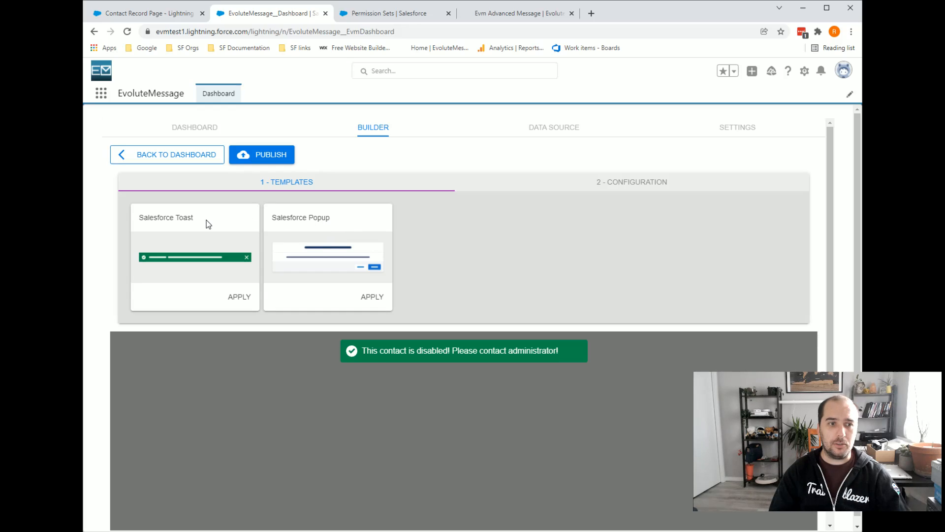
left_click(372, 297)
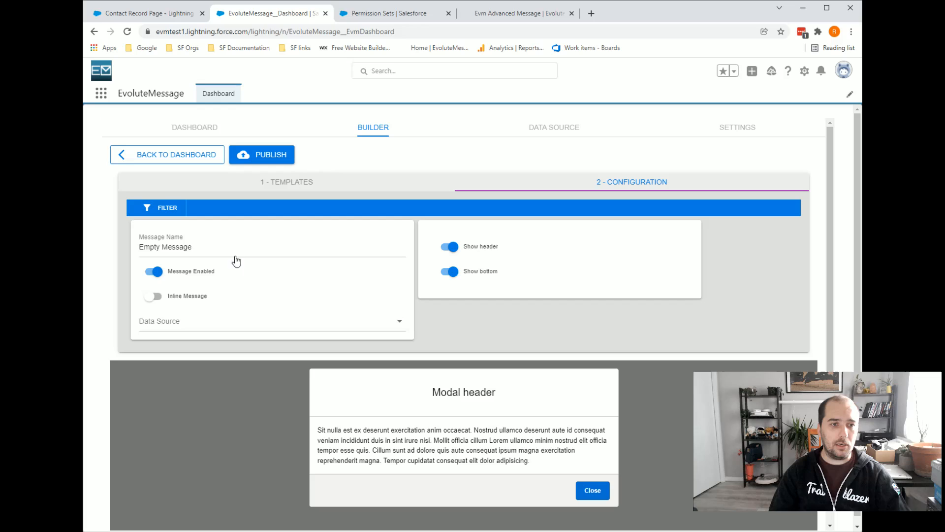
Name the message "Show Contact when Email is empty" and publish it.
left_click_drag(195, 247, 128, 246)
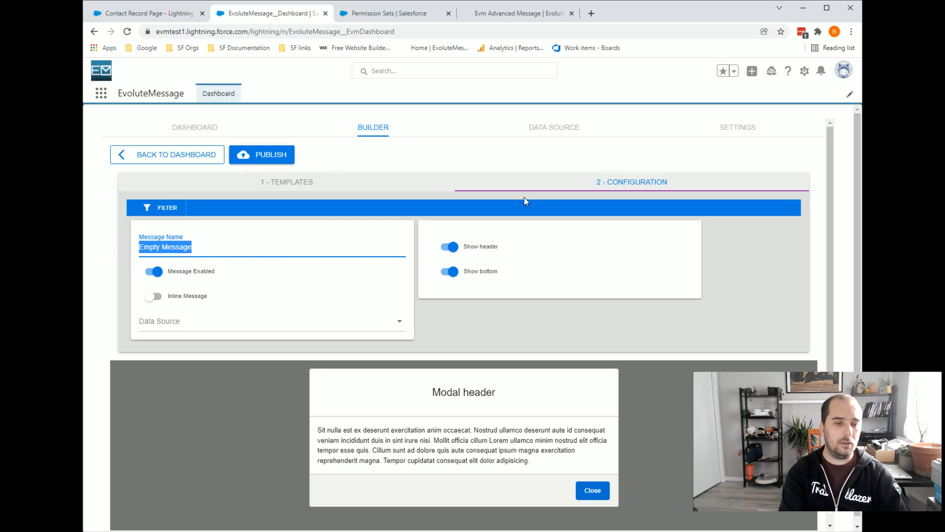
type("Show ")
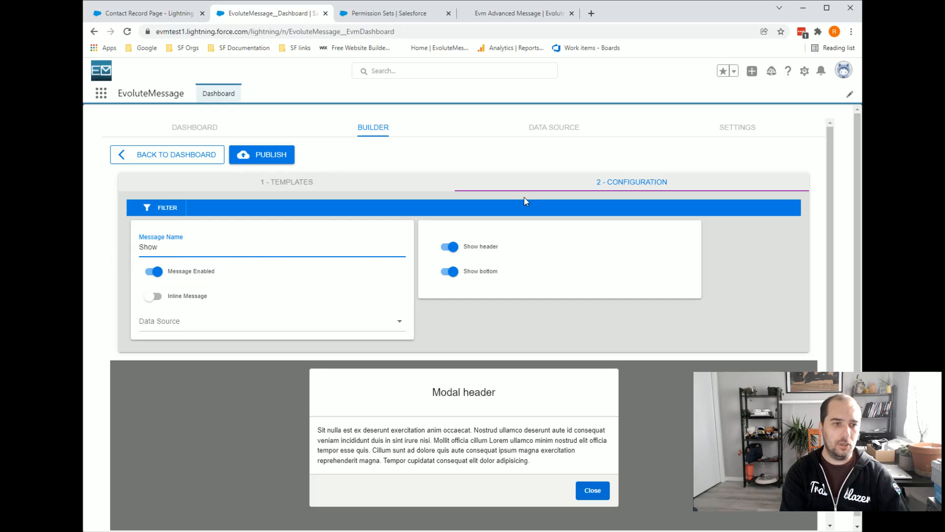
type("Contact whe")
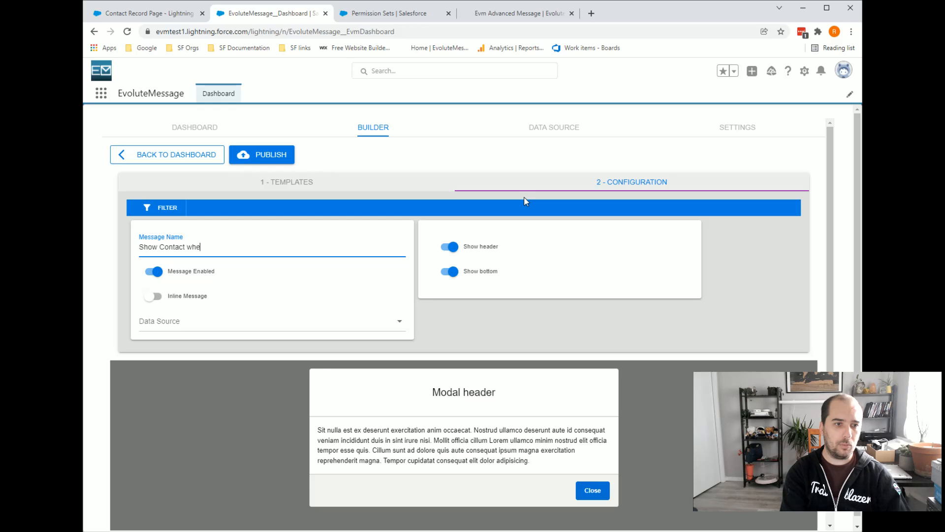
type("n Email")
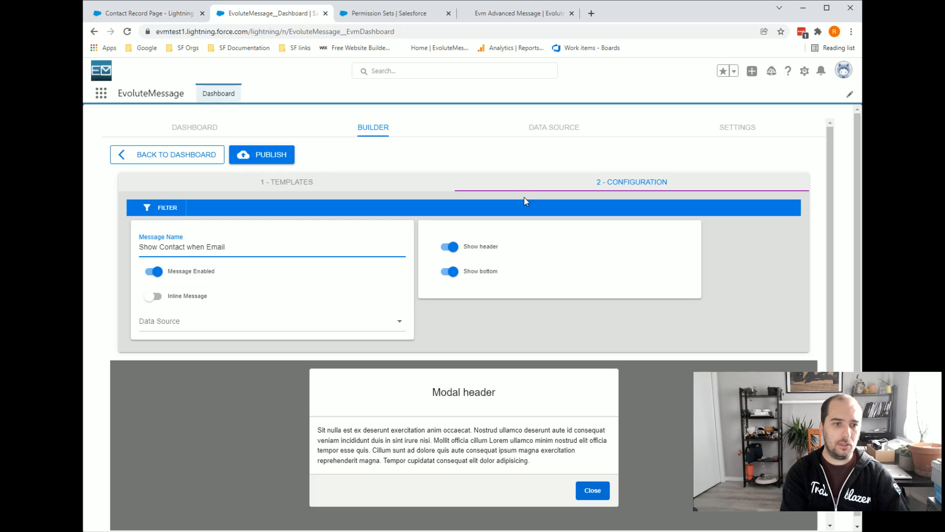
type(" is empty")
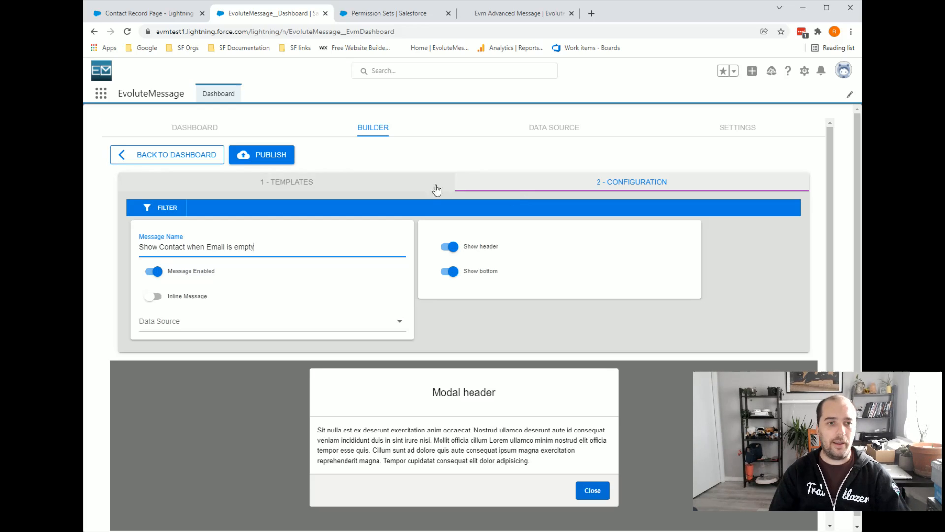
left_click(266, 155)
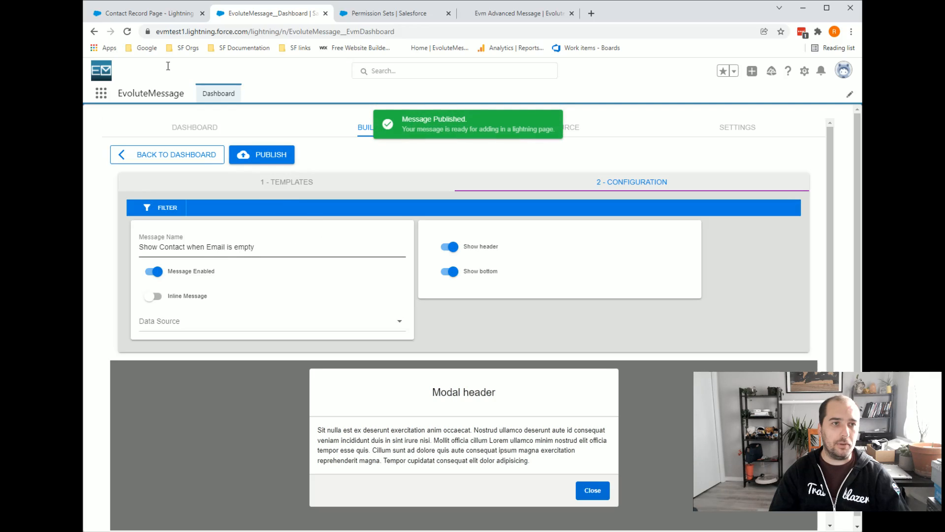
Find the Evm components and add Evm Advance Message to the Contact Record Page's sidebar, above the Activity and Chatter tabs.
left_click(151, 15)
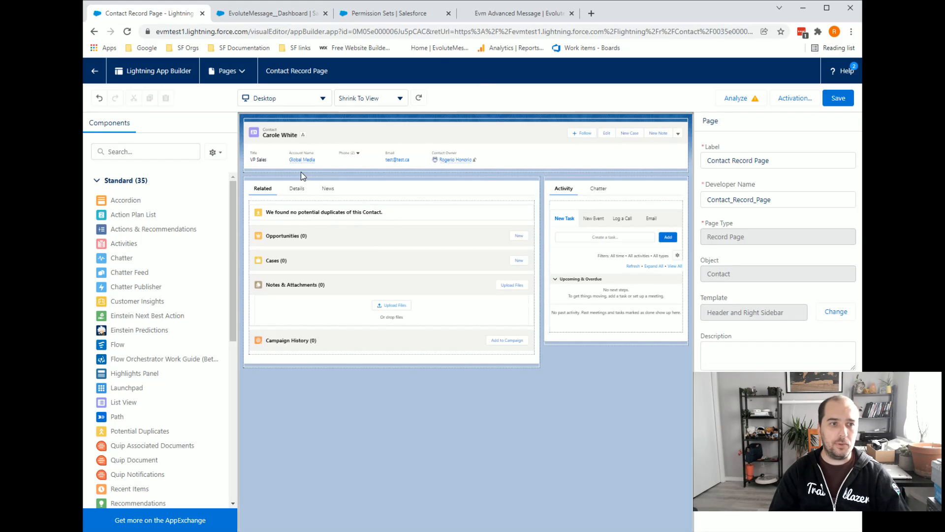
left_click(156, 152)
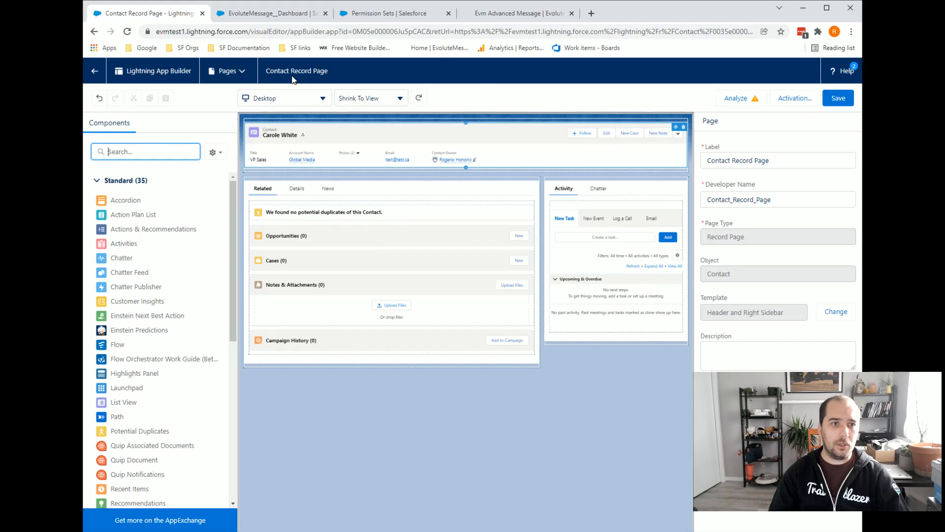
type("Evm")
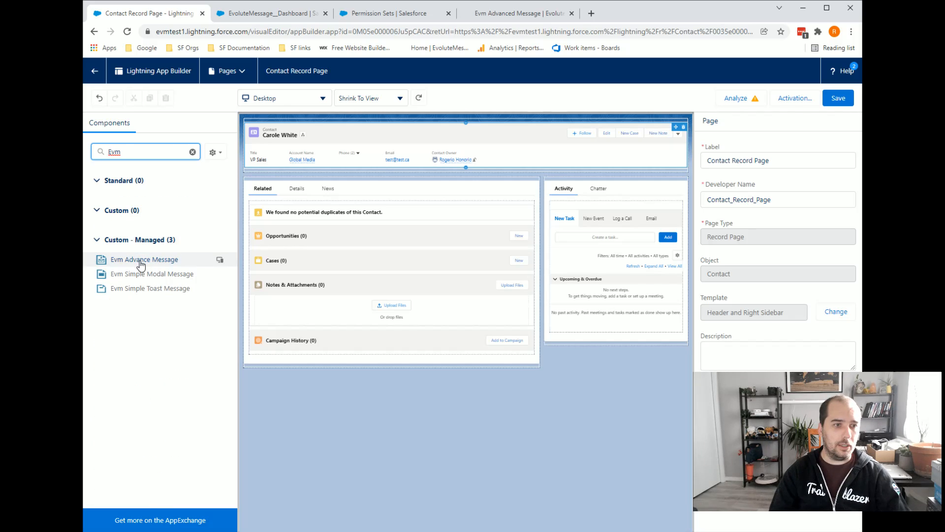
left_click_drag(120, 260, 607, 188)
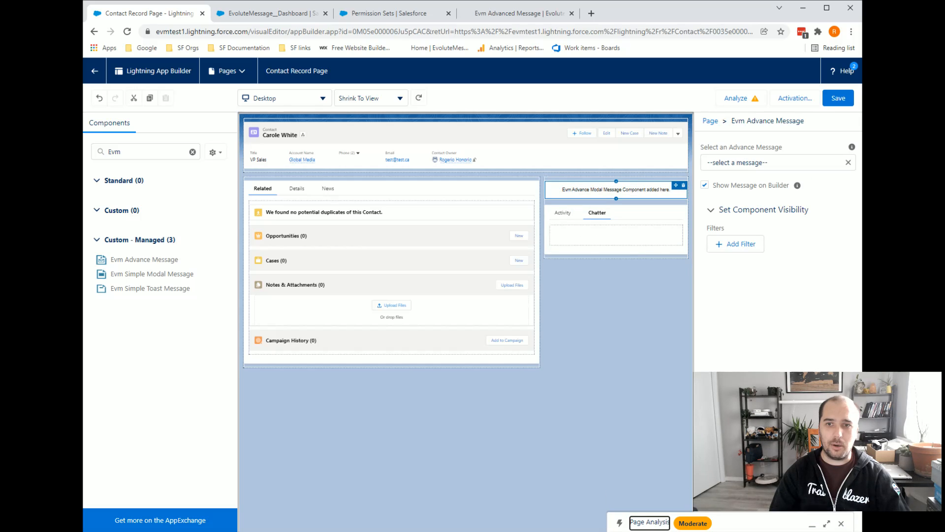
Assign the "Show Contact when Email is empty" message to the component, disable Show Message on Builder, and save the page.
left_click(764, 164)
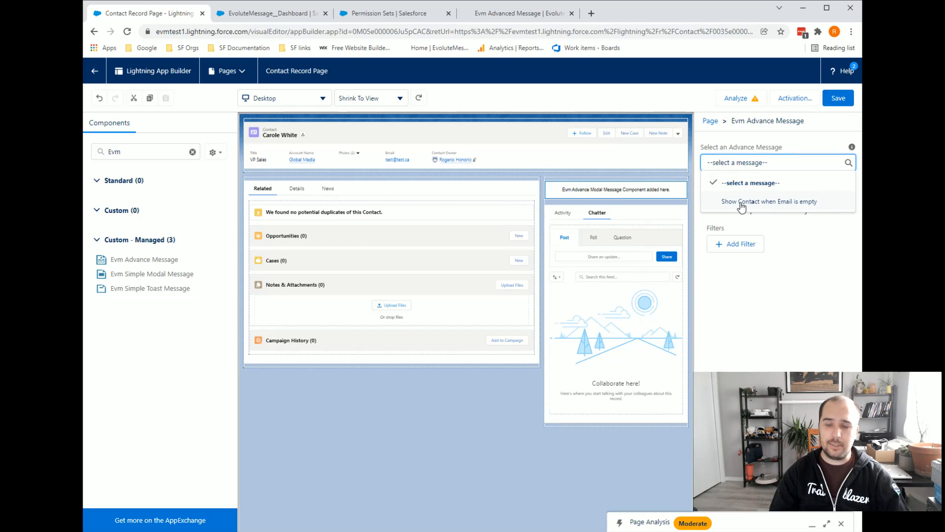
left_click(740, 203)
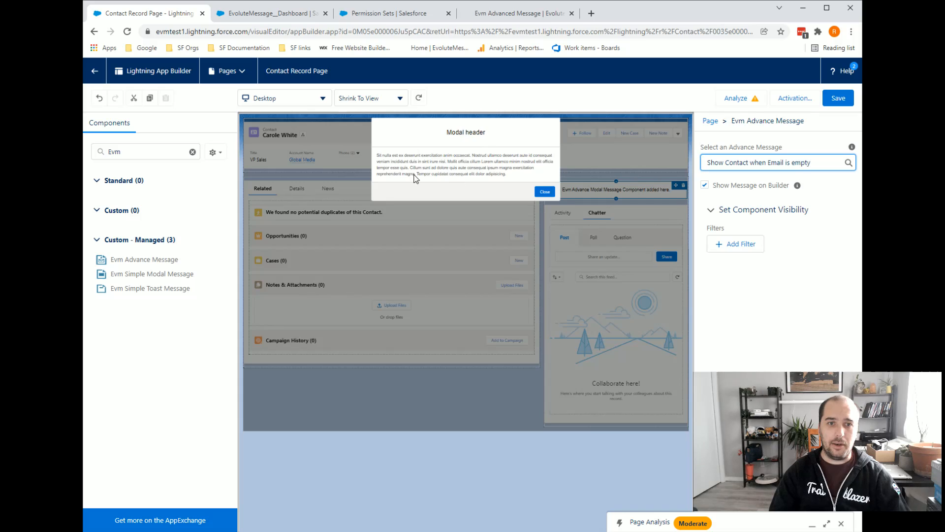
left_click(732, 186)
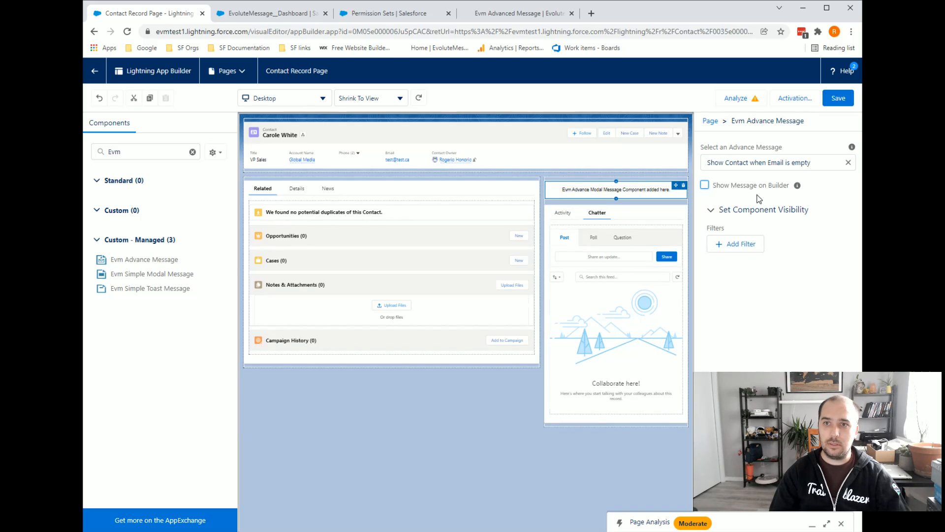
left_click(838, 98)
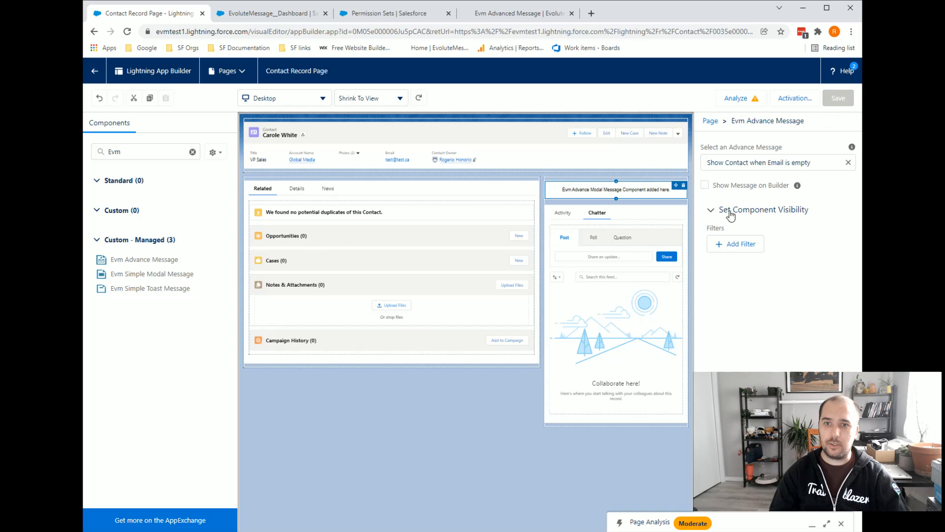
Return to the contact record and reload it to check how the popup message displays.
left_click(95, 73)
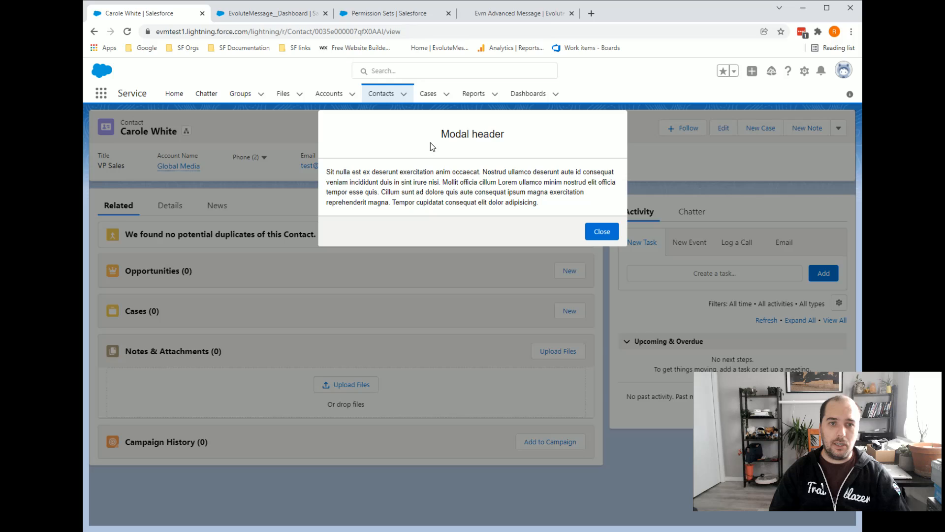
left_click(127, 31)
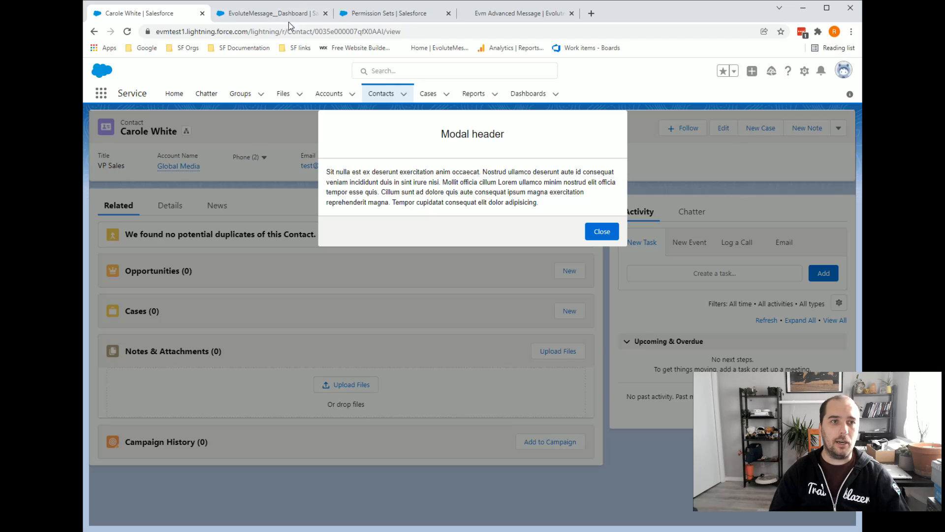
Return to the EvoluteMessage dashboard and add a new data source.
left_click(272, 18)
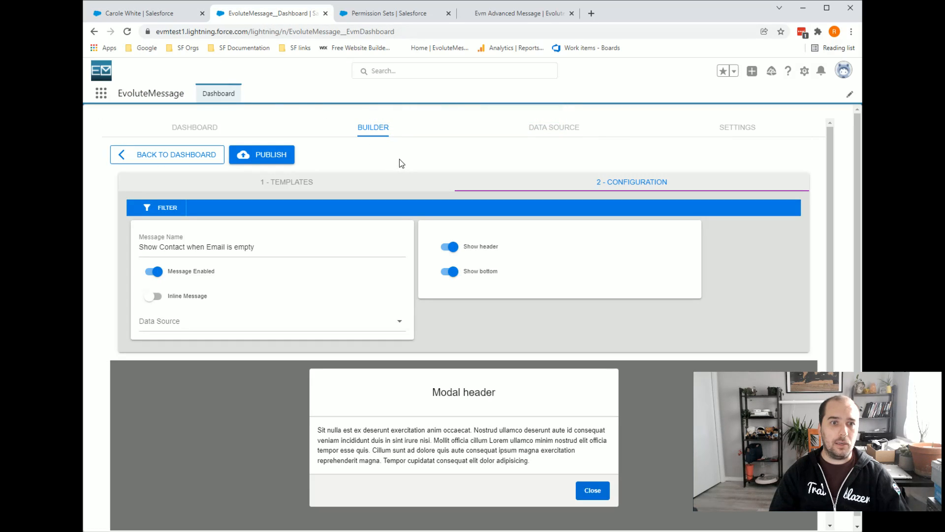
left_click(542, 132)
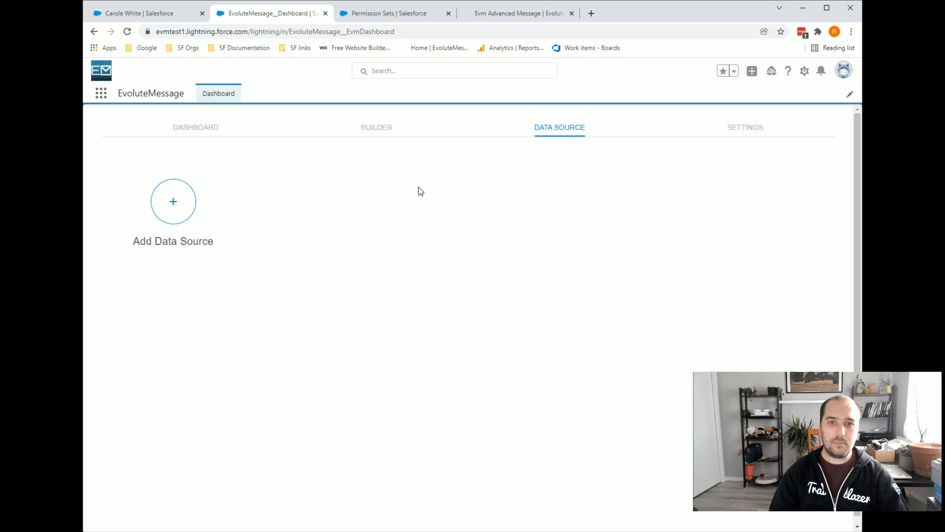
left_click(178, 212)
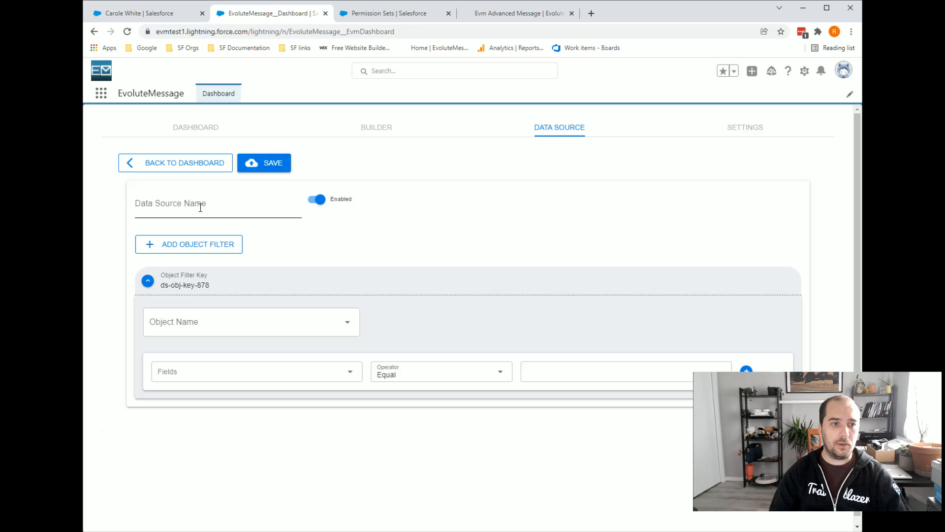
Name the data source "Load Contact when Email is Empty".
left_click(185, 208)
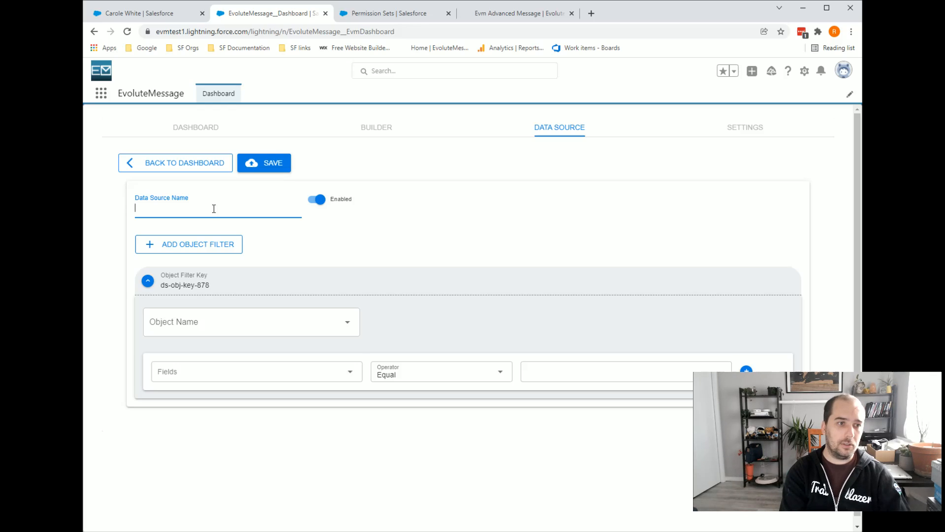
type("Cont")
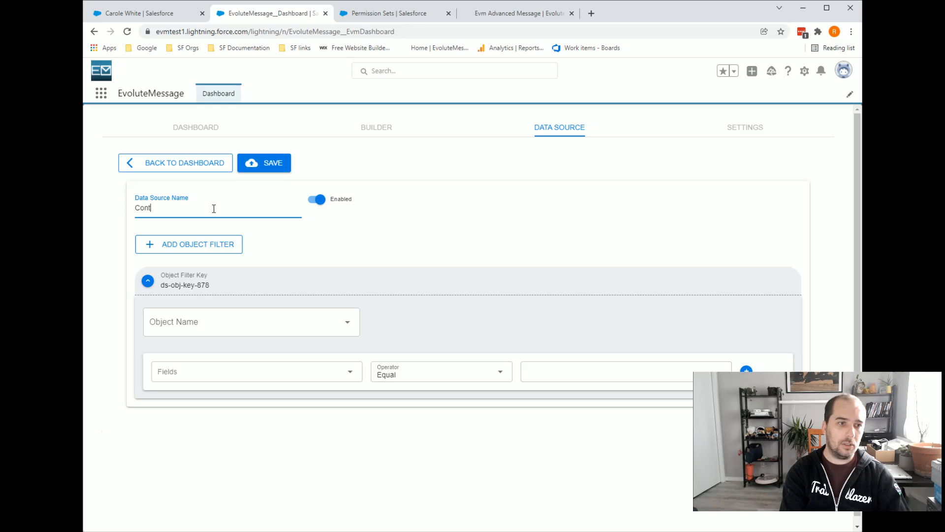
type("ac")
key("ctrl+a")
type("Sho")
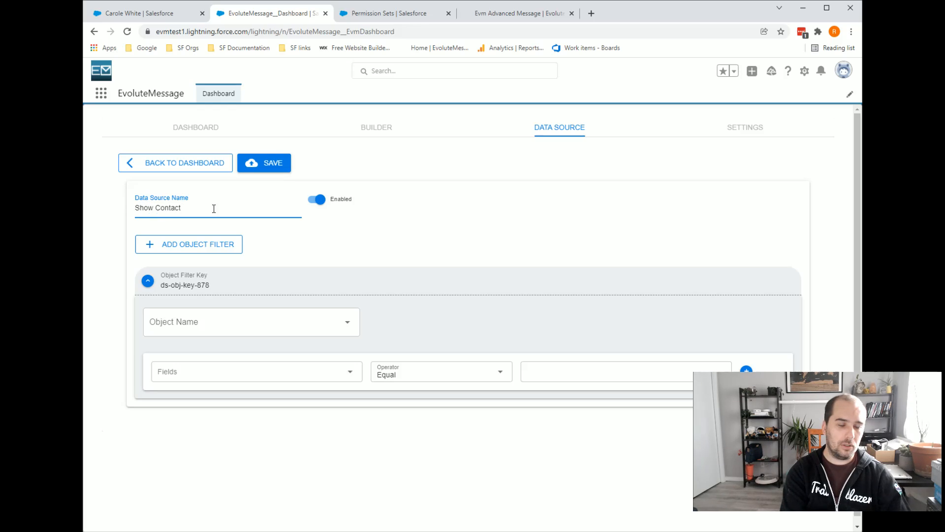
key("ctrl+a")
type("Load")
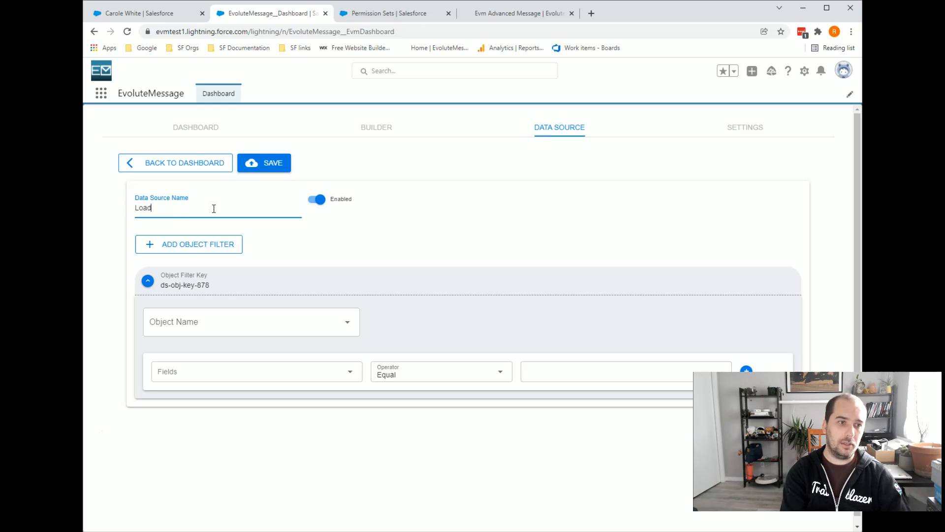
type(" Contact when ")
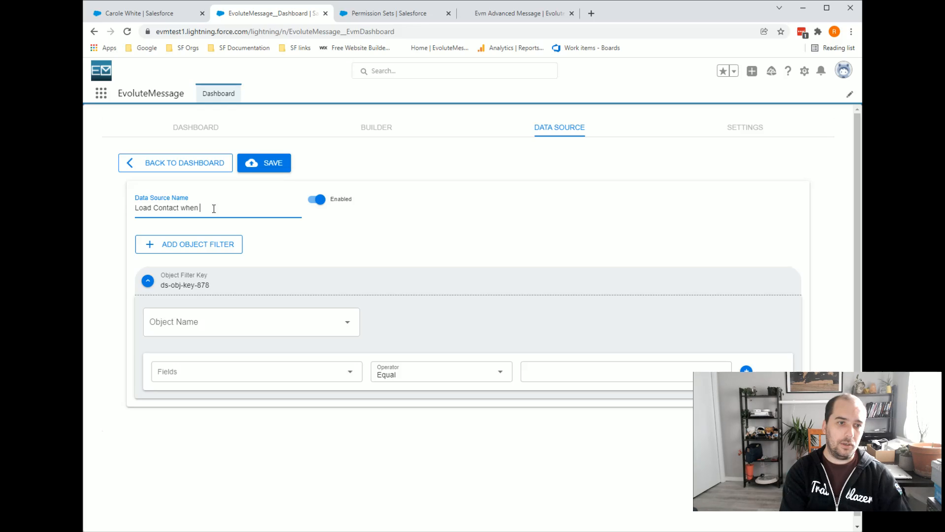
type("Email is EMpty")
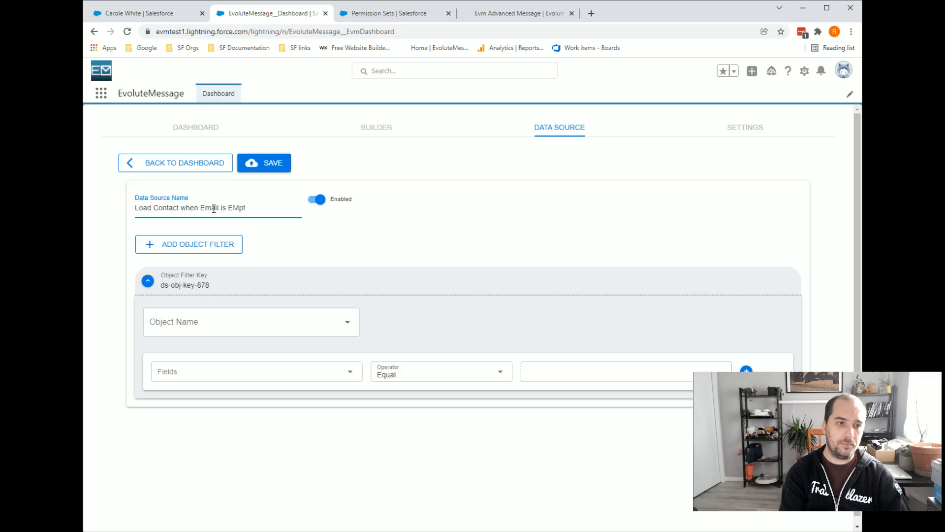
left_click(317, 254)
Set the data source's object to Contact and filter it so that Contact ID equals the Record Id variable.
left_click(202, 325)
type("Contact")
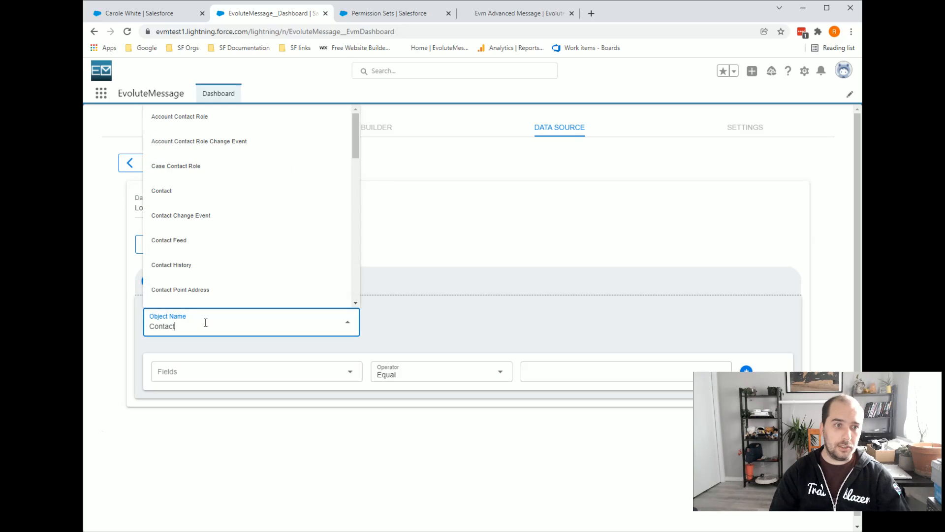
left_click(183, 190)
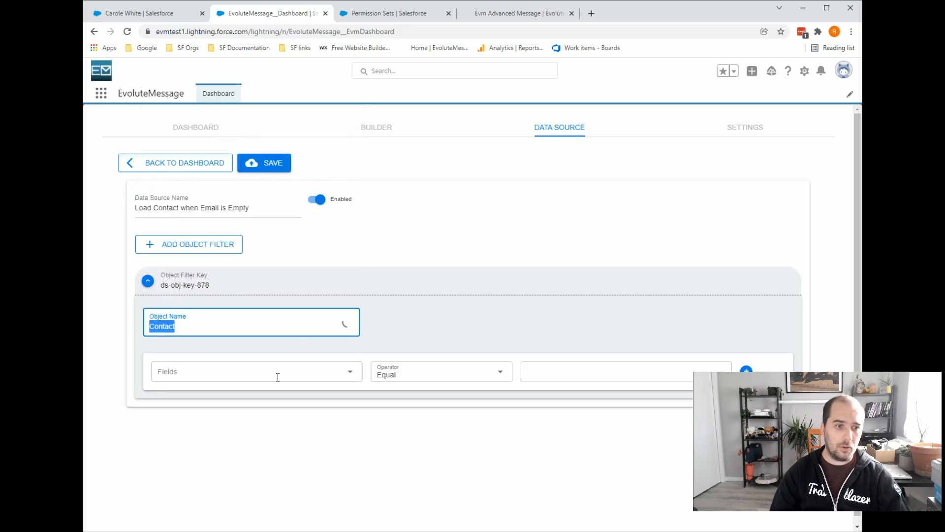
left_click(273, 375)
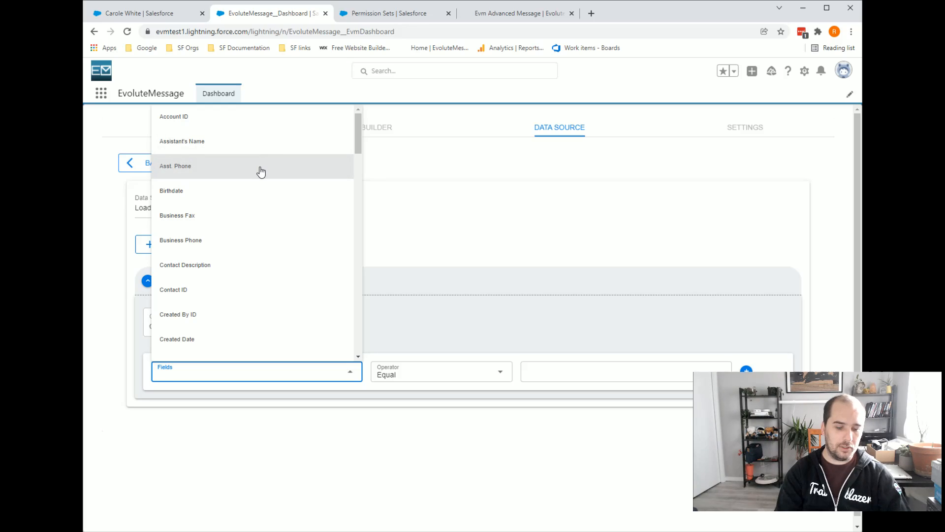
type("Contact Id")
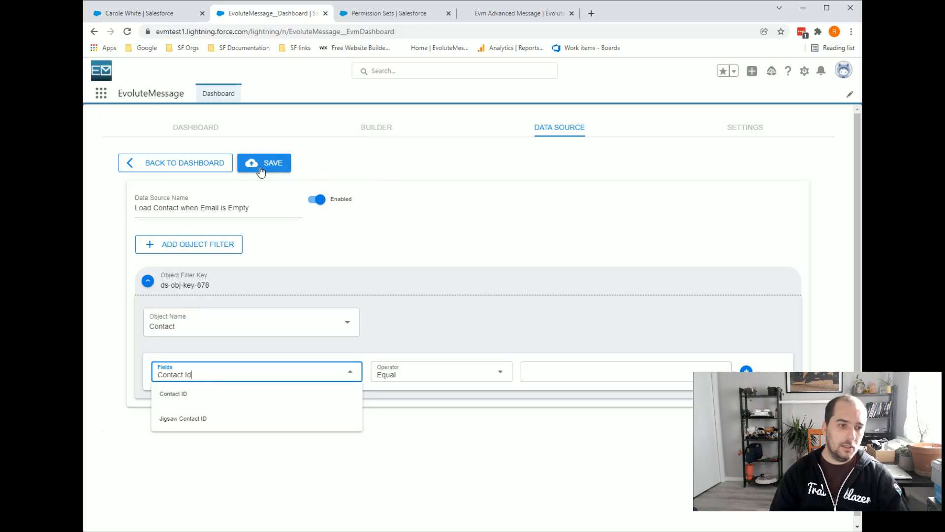
left_click(193, 394)
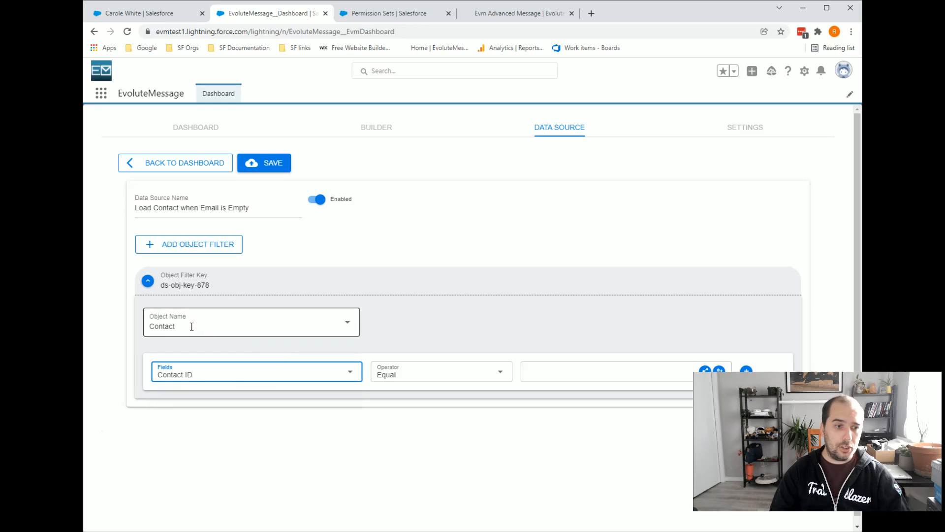
left_click(394, 351)
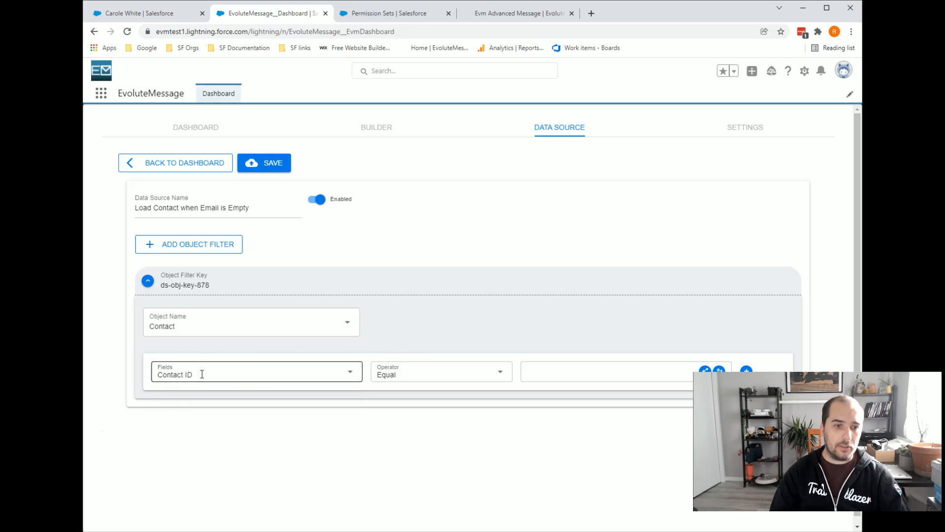
left_click(719, 371)
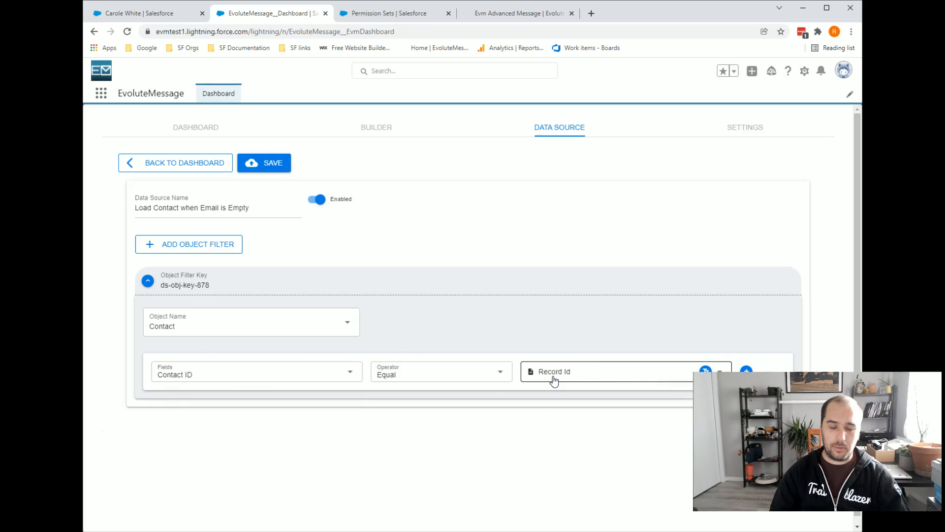
Examine the record ID in the contact record's URL, and return to the data source.
left_click(143, 15)
left_click(323, 33)
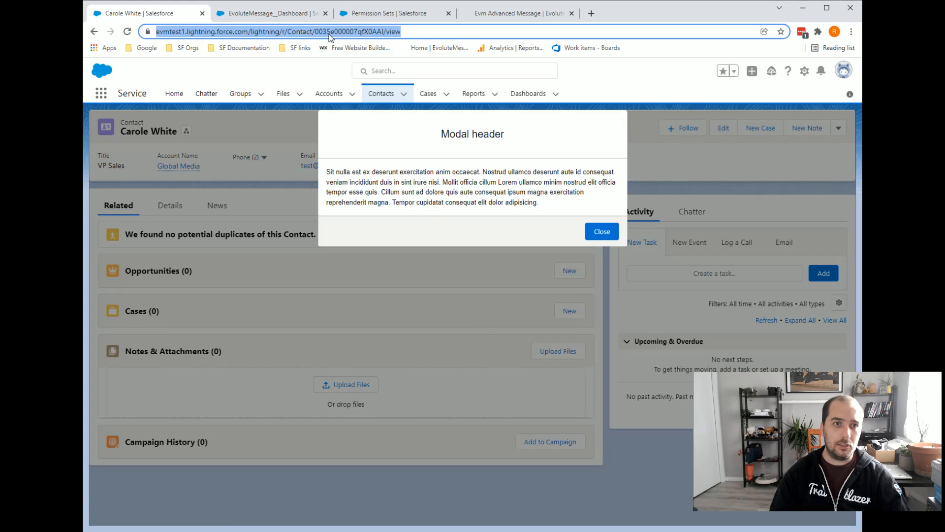
double_click(331, 33)
double_click(320, 30)
left_click(374, 30)
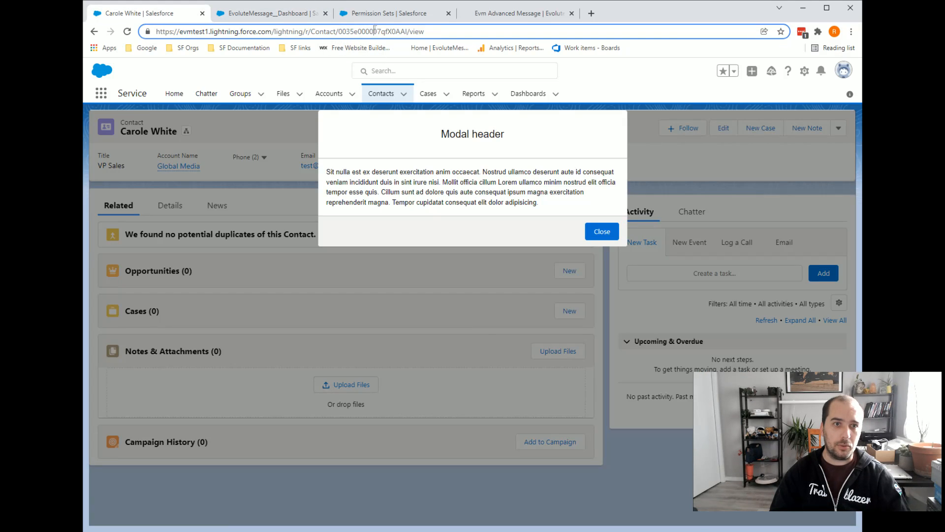
left_click(266, 15)
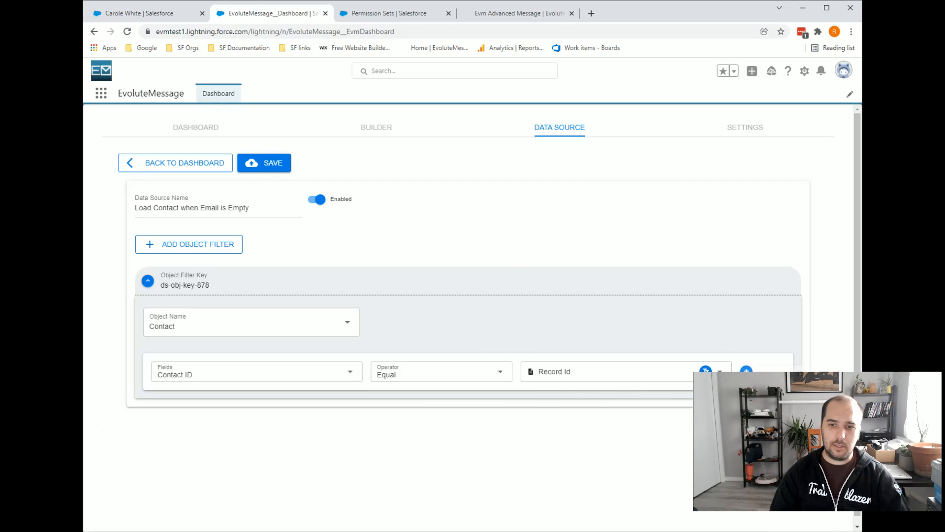
Add a second filter condition where Email equals an empty value, and save the data source.
left_click(746, 369)
left_click(207, 402)
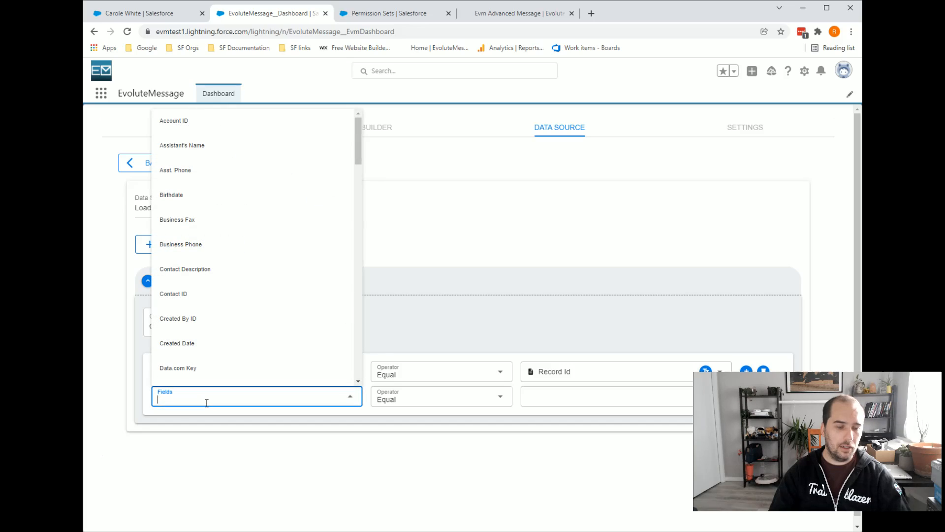
type("Email")
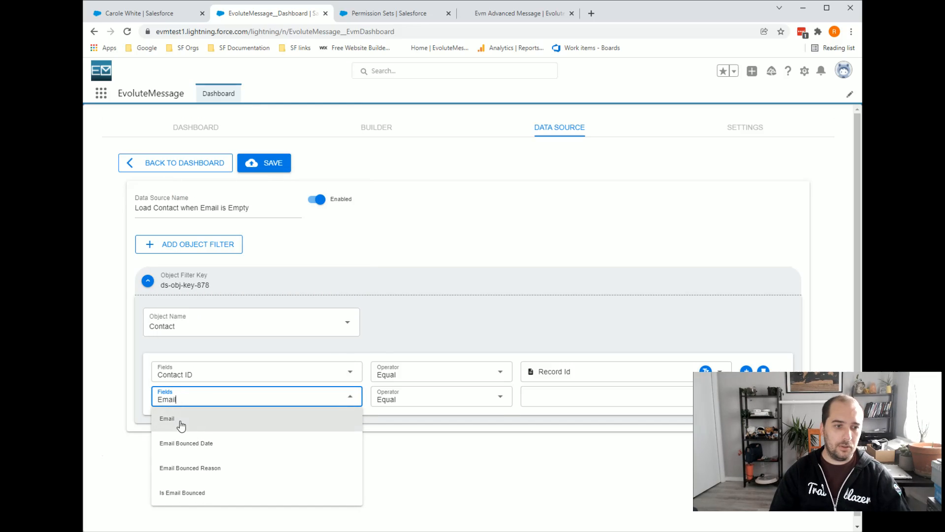
left_click(186, 418)
left_click(582, 394)
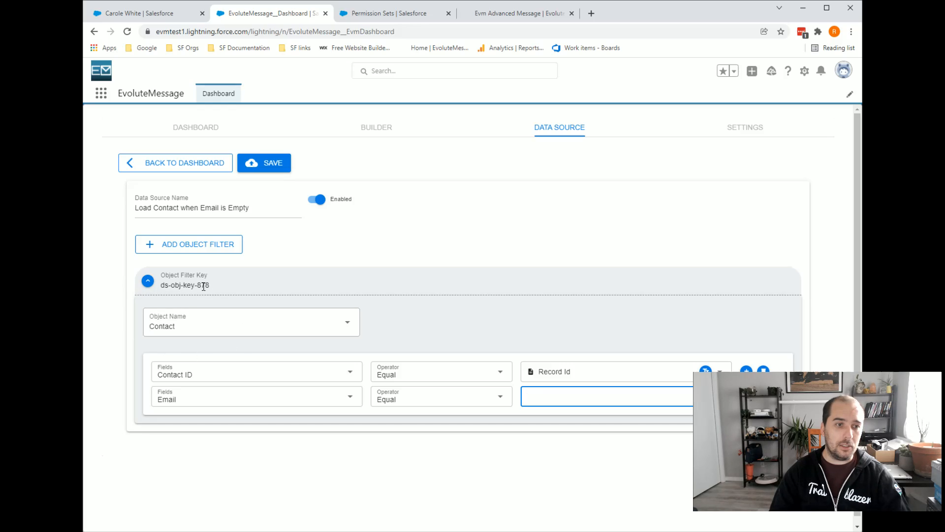
left_click(264, 163)
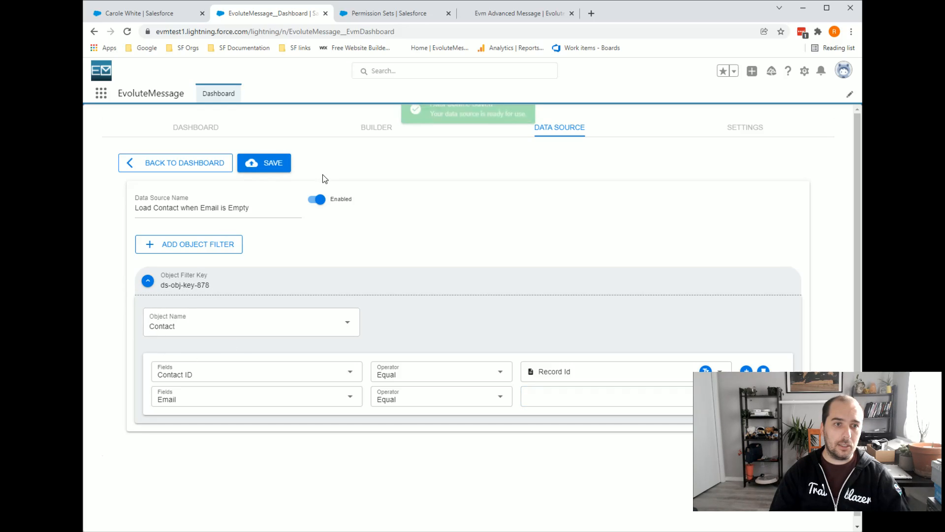
Leave the data source and open the display filter of the "Show Contact when Email is empty" message.
left_click(176, 162)
left_click(204, 127)
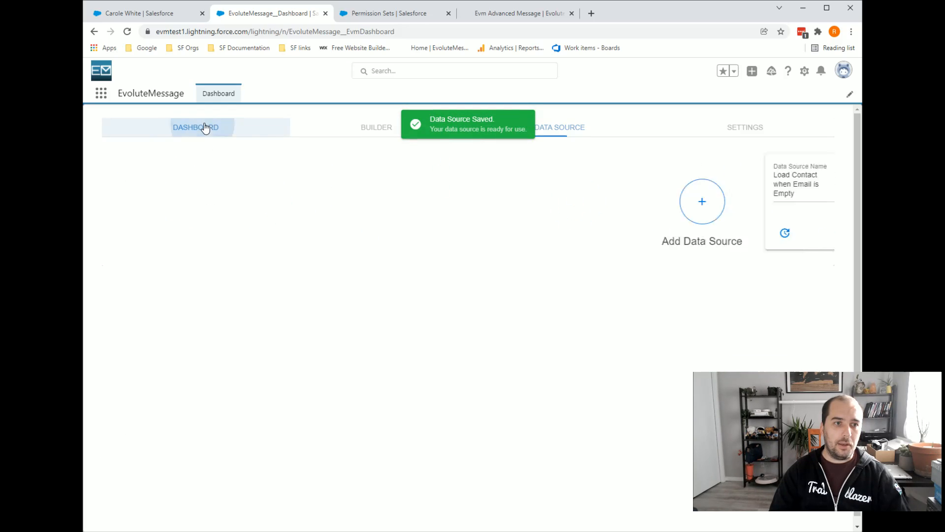
left_click(335, 172)
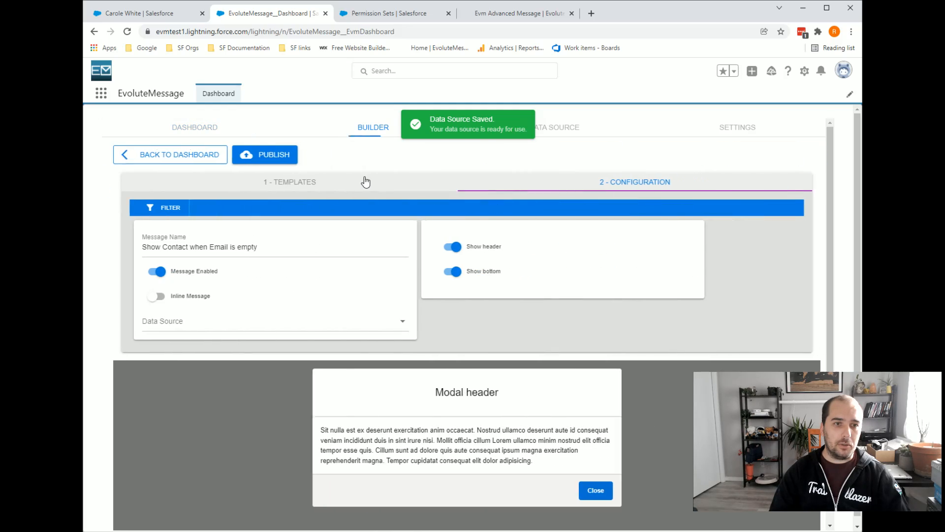
left_click(159, 209)
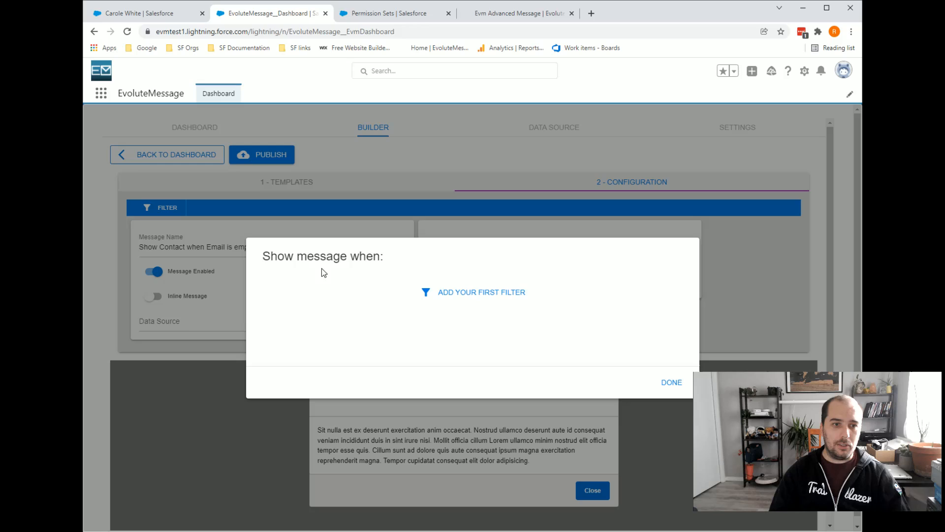
left_click_drag(263, 260, 401, 264)
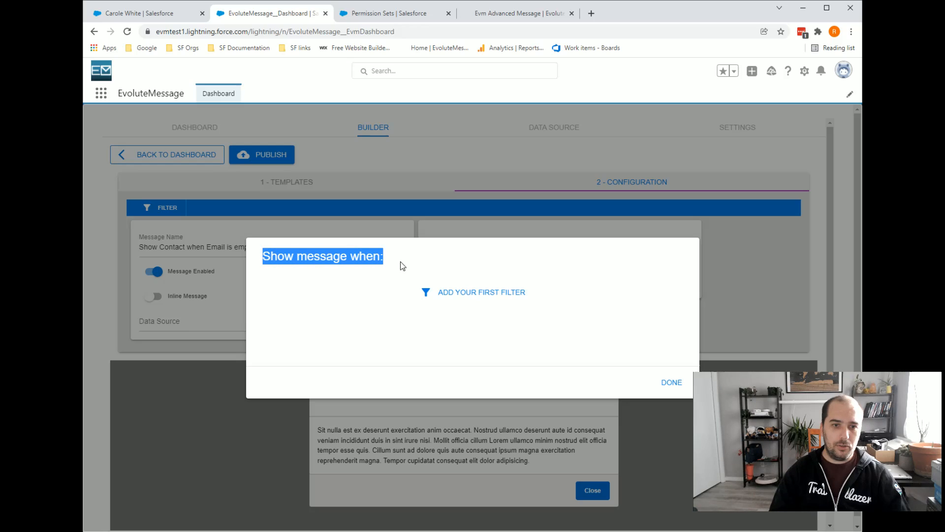
Show the message when data source "Load Contact when Email is Empty" has records, and publish the message.
left_click(495, 293)
left_click(307, 286)
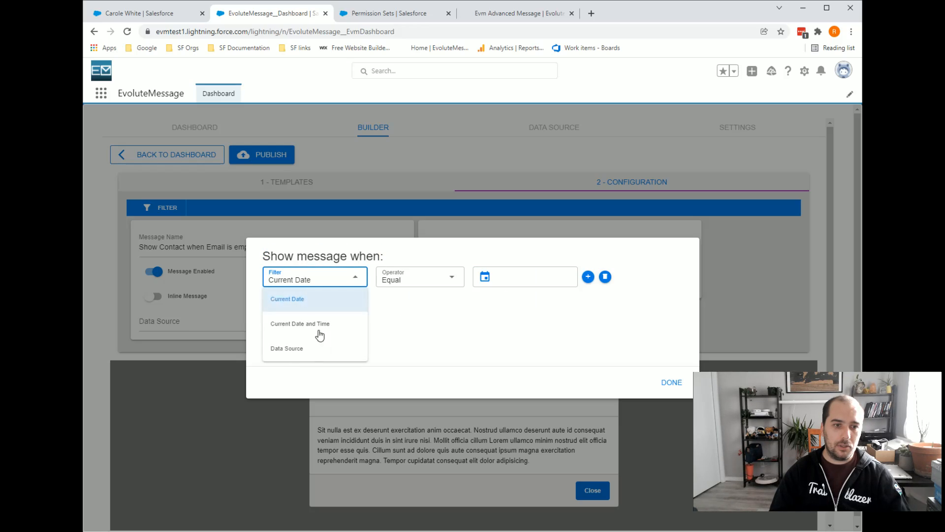
left_click(314, 352)
left_click(438, 281)
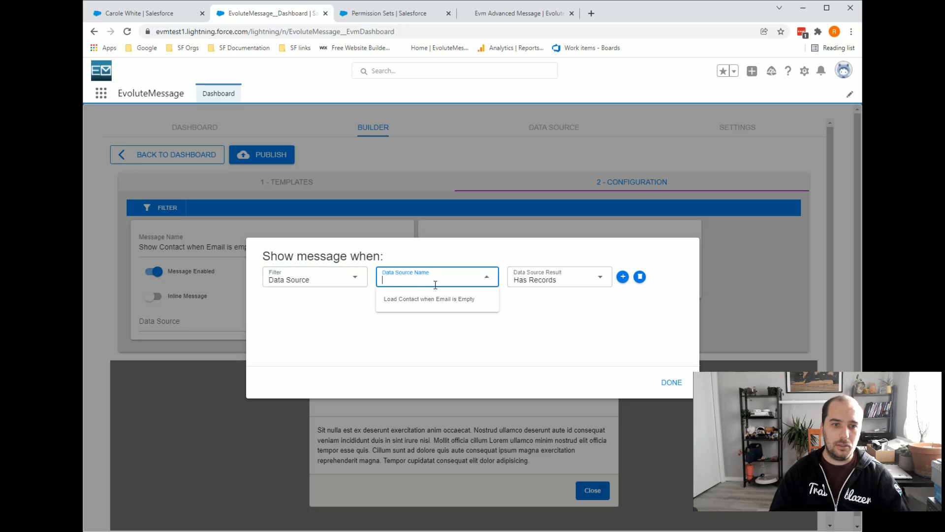
left_click(414, 304)
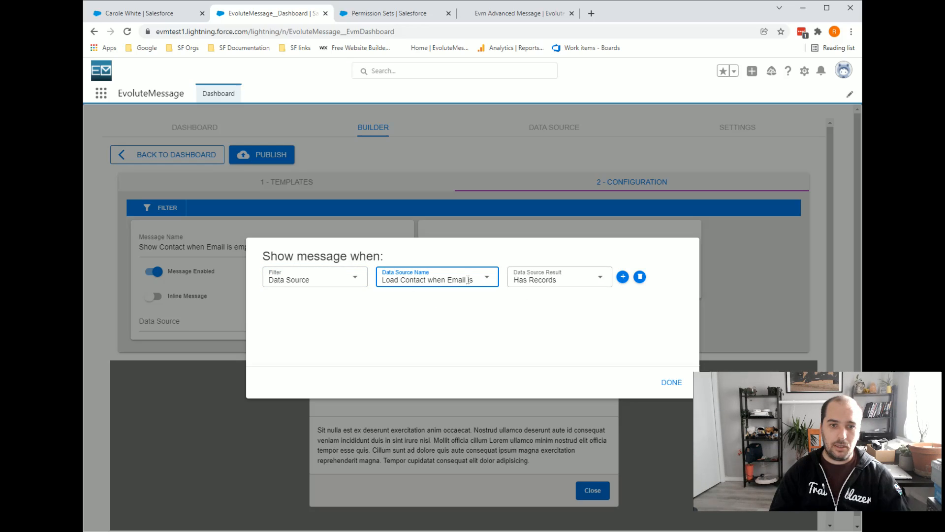
left_click_drag(467, 279, 475, 286)
left_click(475, 296)
left_click(550, 299)
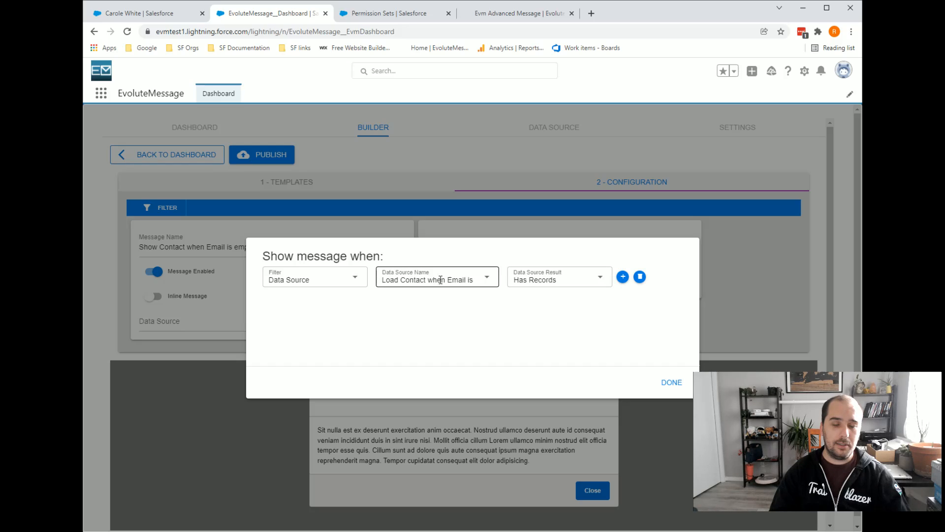
left_click(671, 382)
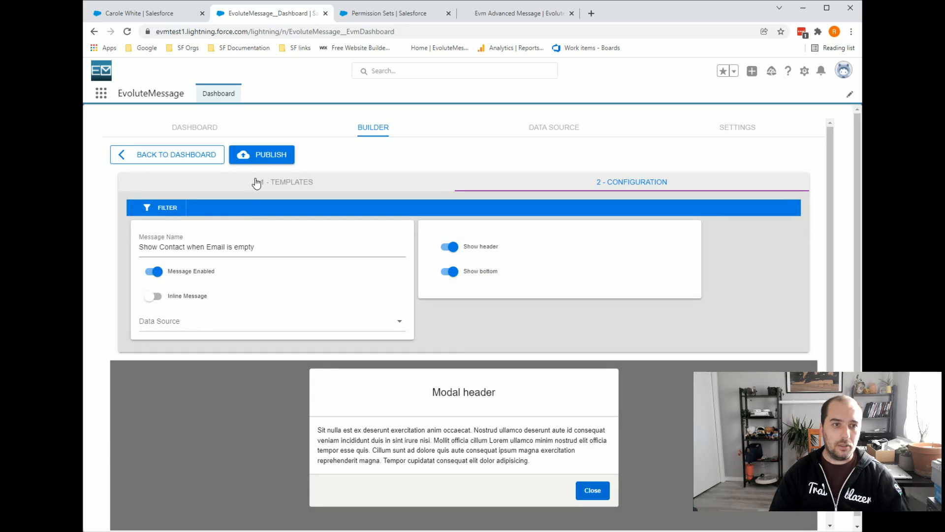
left_click(272, 158)
Switch to the contact record and reload it to test the message while the email is filled in.
left_click(158, 15)
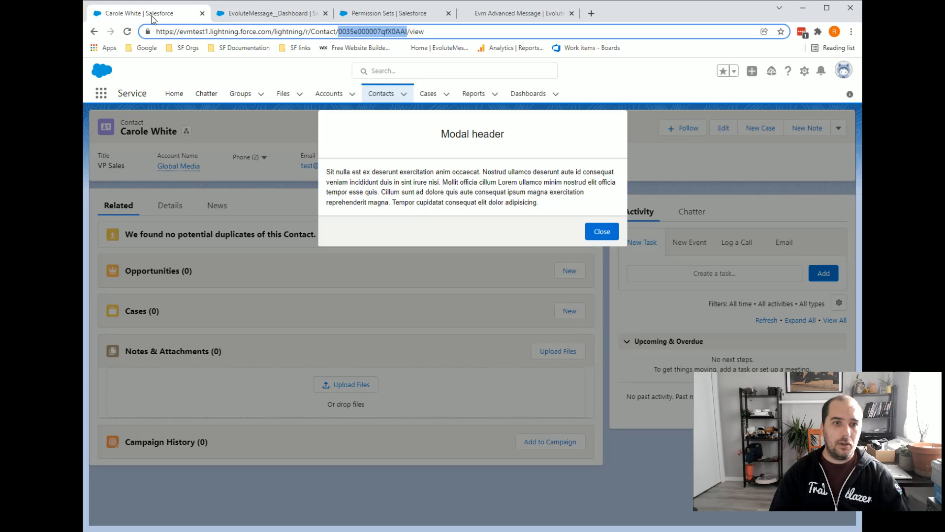
left_click(127, 31)
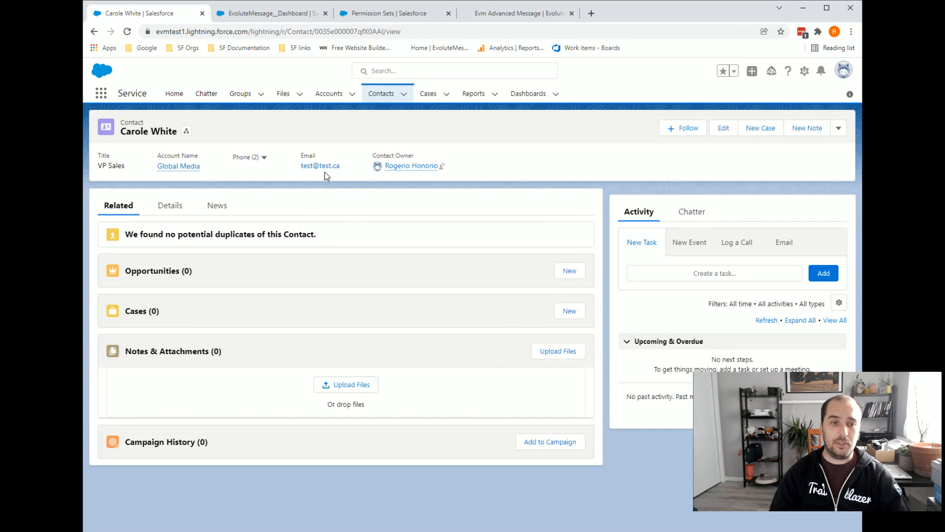
Clear the contact's email, save the record, and reload the page to test the message.
left_click(724, 128)
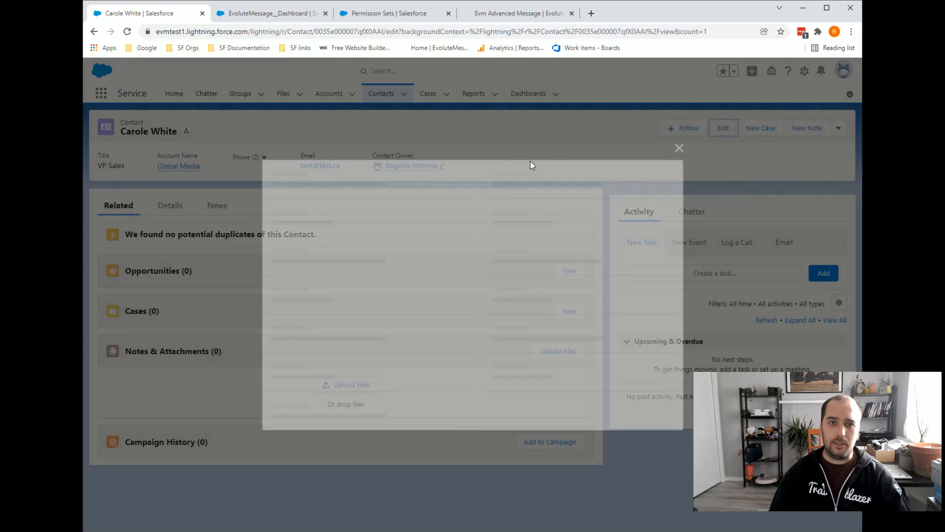
left_click(534, 275)
key("ctrl+a")
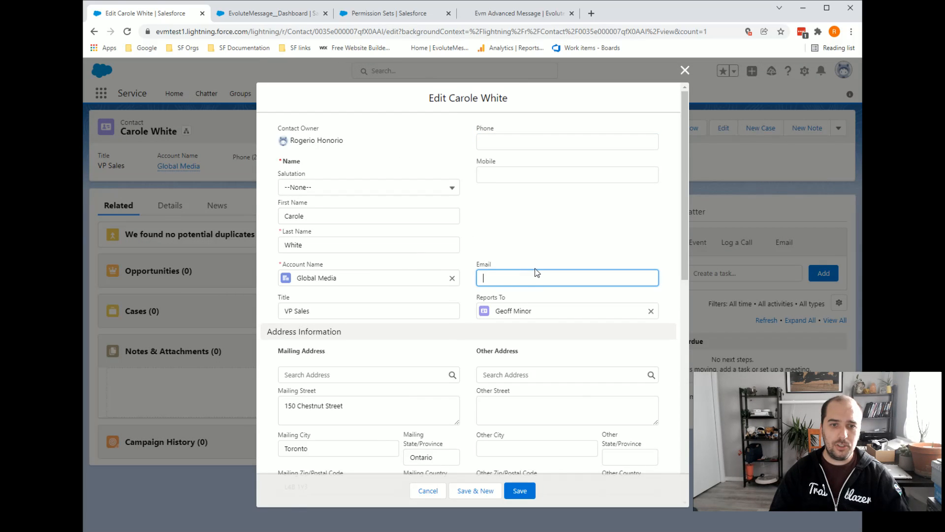
key("BackSpace")
left_click(519, 489)
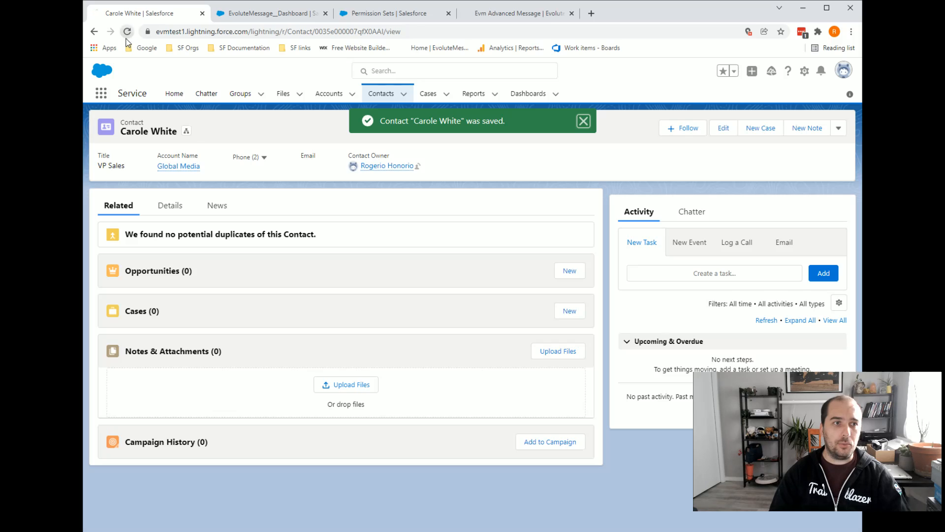
left_click(127, 32)
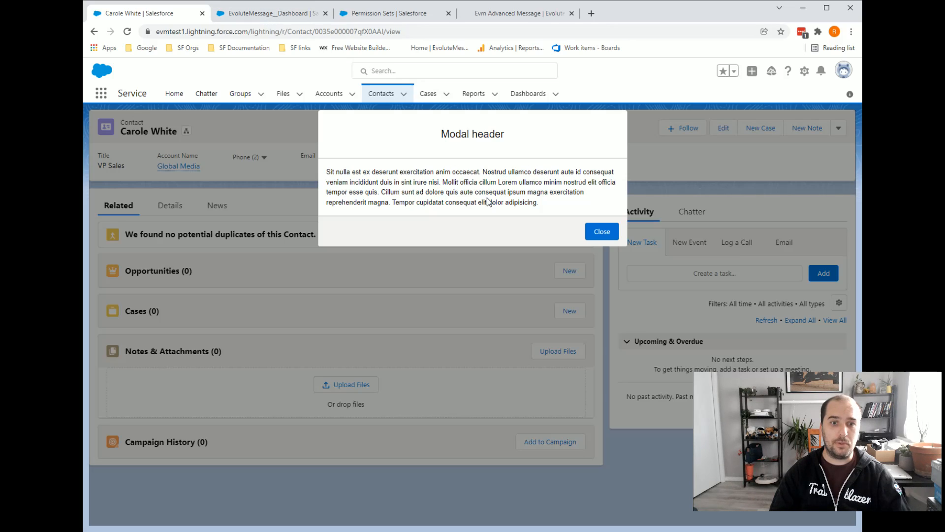
Examine the object name in the contact record's URL, and return to the message builder.
left_click(276, 14)
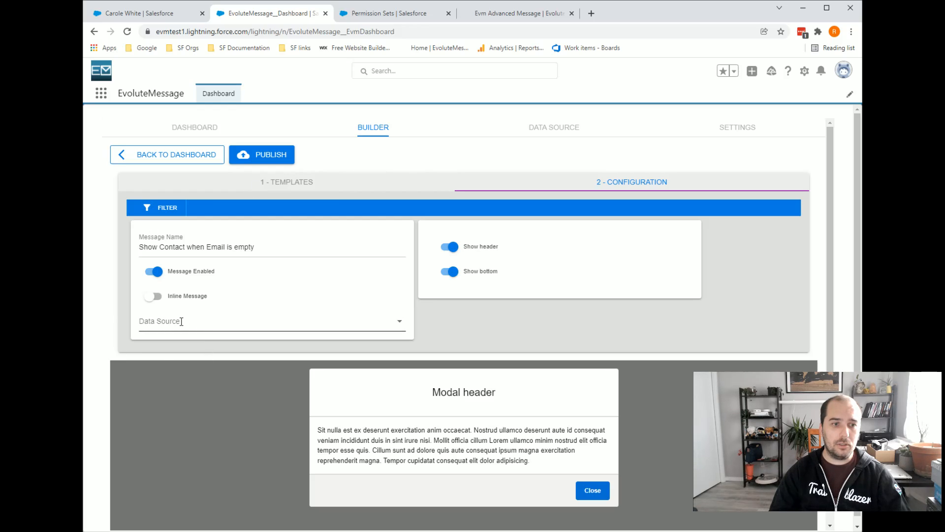
left_click(161, 15)
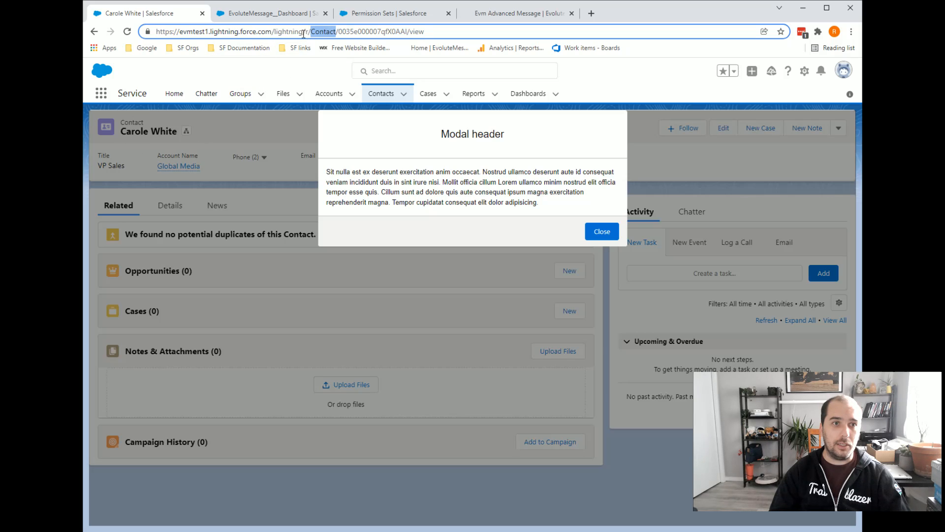
left_click(260, 14)
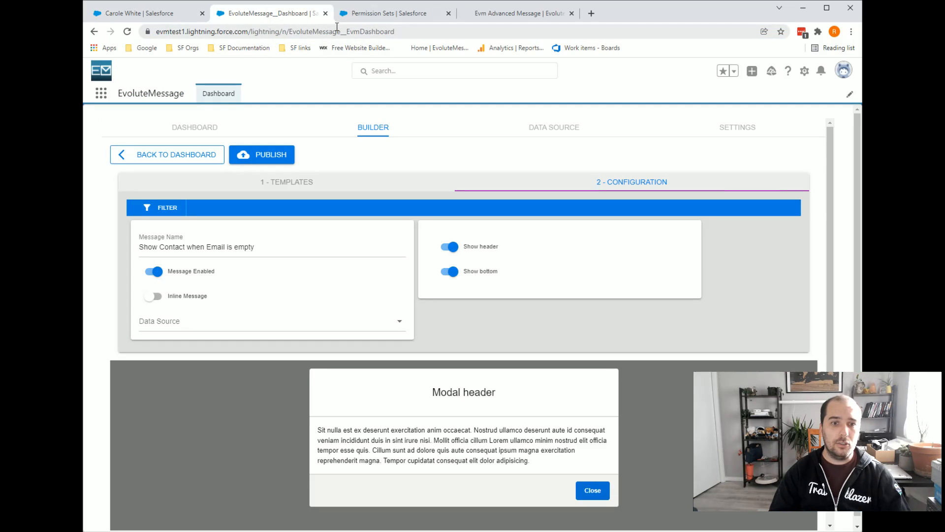
Replace the message's header text with "[[Contact.FirstName]] [[Contact.LastName]]" and make it bold.
double_click(451, 392)
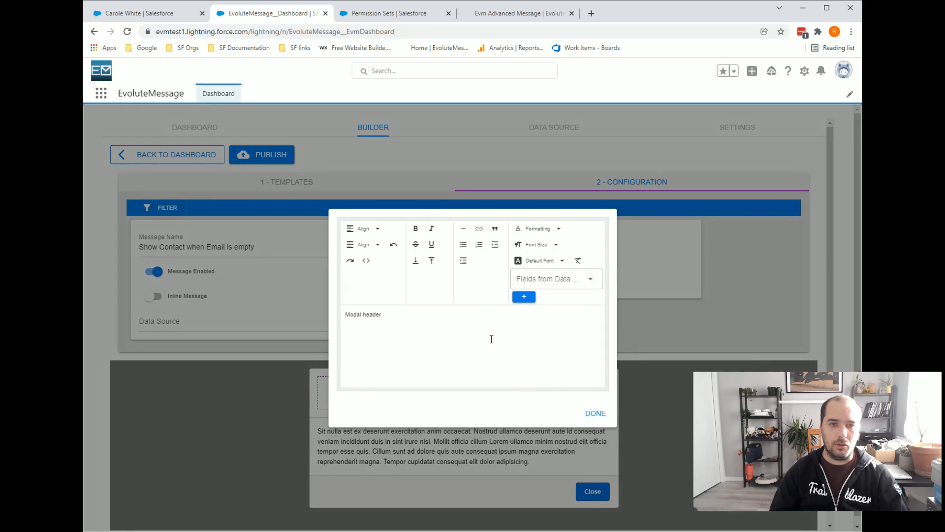
left_click_drag(406, 319, 325, 318)
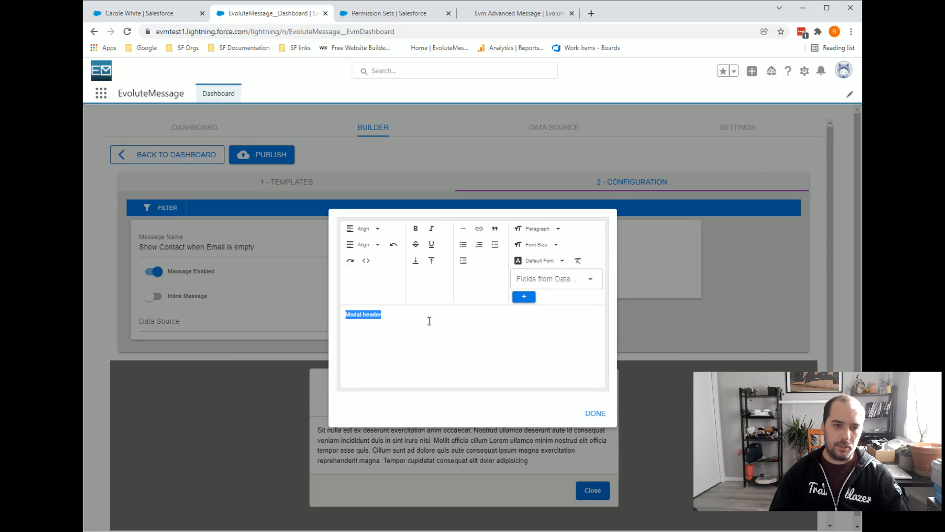
key("BackSpace")
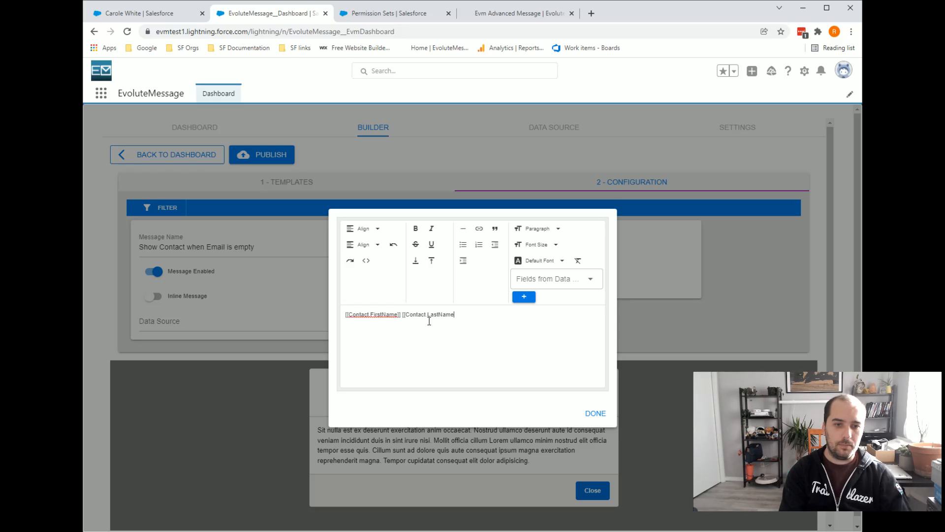
type("]]")
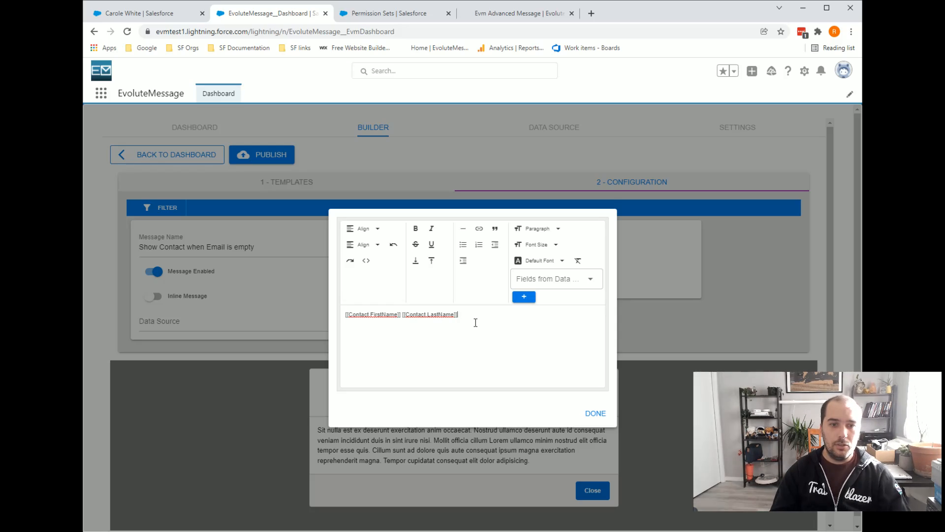
left_click_drag(471, 319, 320, 321)
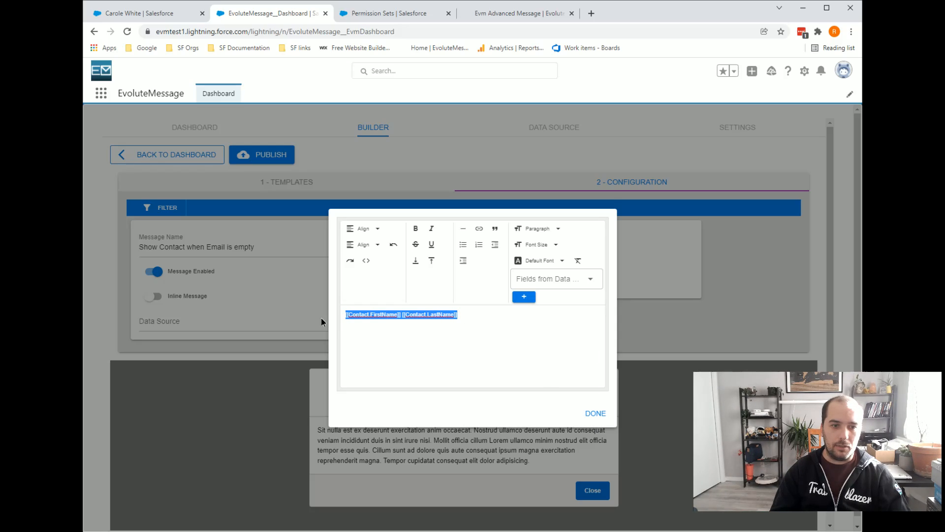
left_click(415, 229)
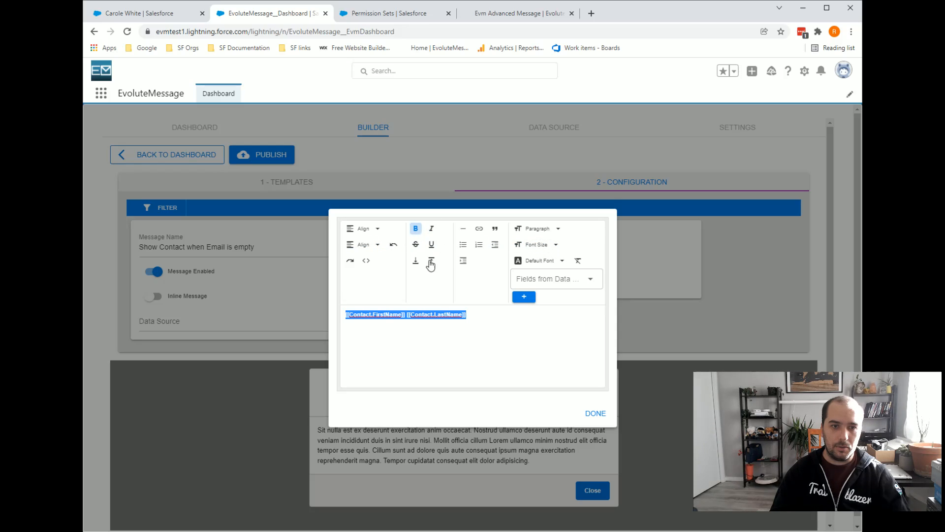
Try the Very big and Big font sizes on the header text.
left_click(539, 244)
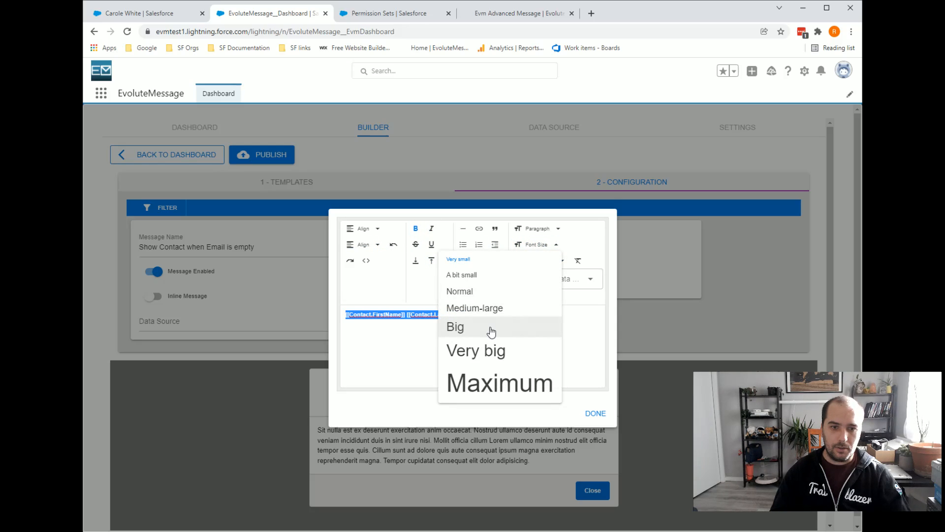
left_click(513, 324)
left_click_drag(496, 318, 330, 321)
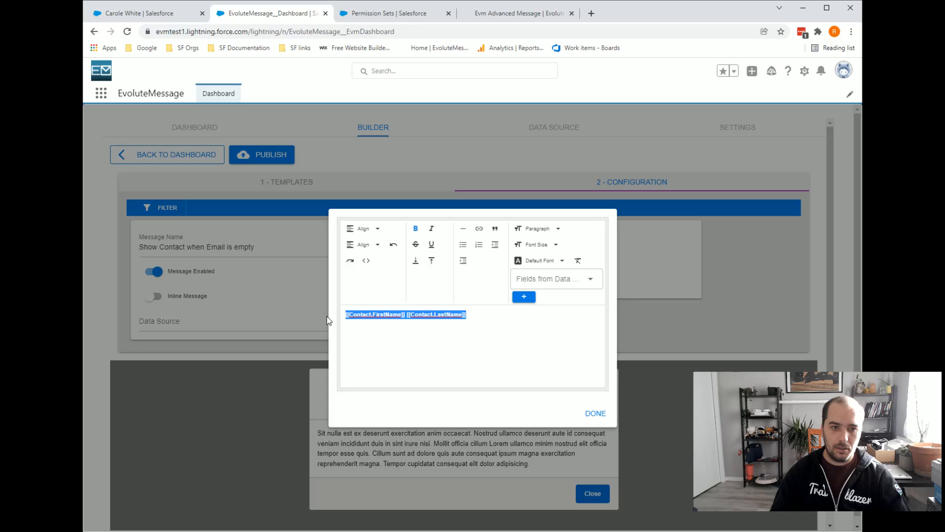
left_click(539, 245)
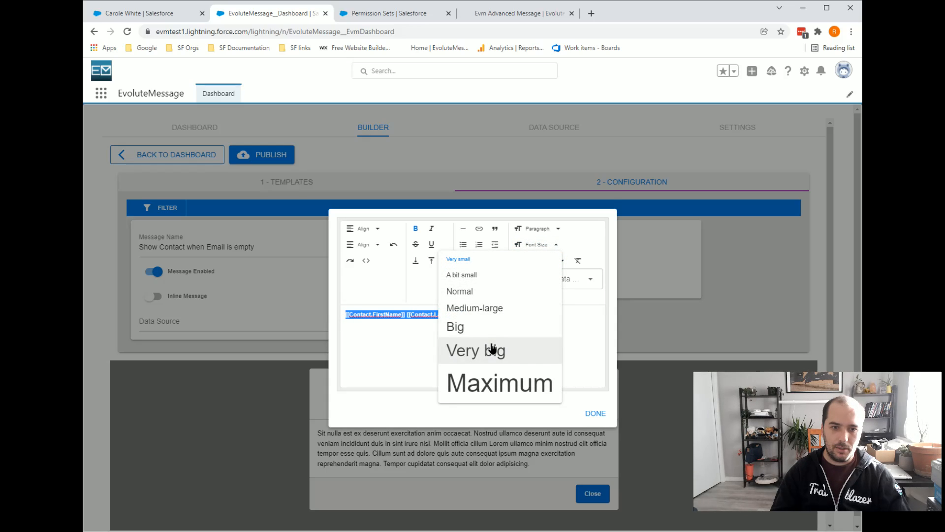
left_click(493, 348)
left_click(536, 245)
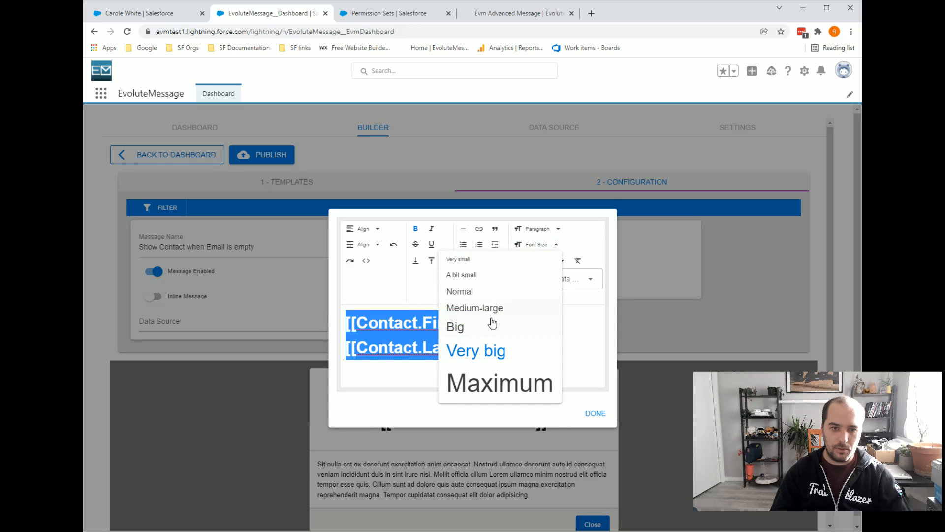
left_click(492, 325)
Set the header text's font size to Medium-large, and publish the message.
left_click(538, 245)
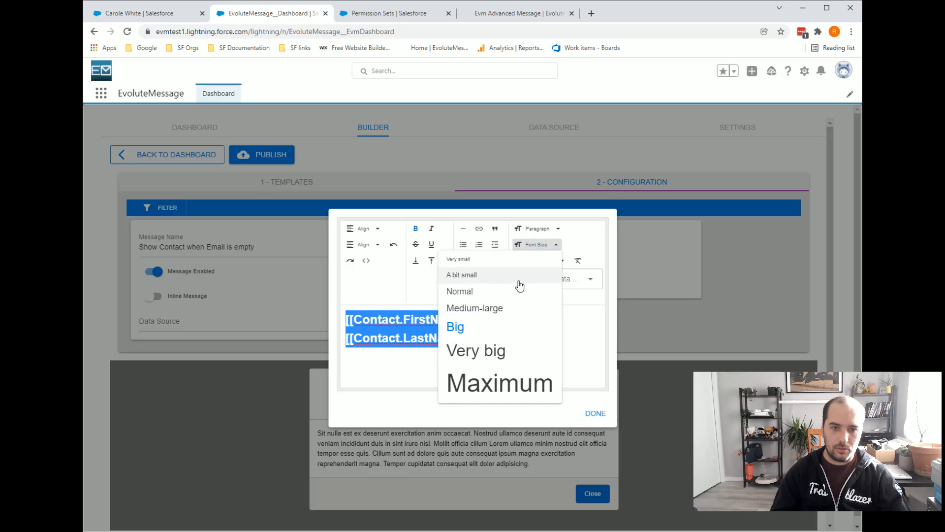
left_click(491, 308)
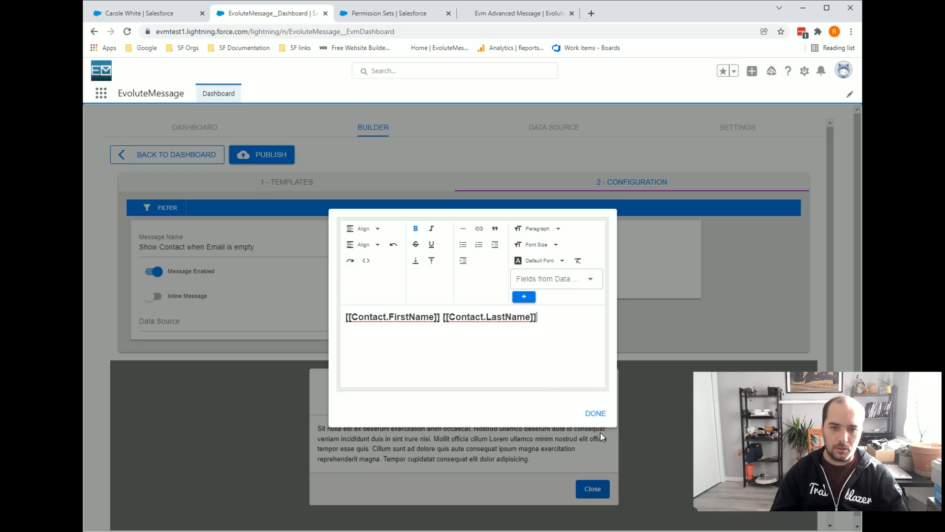
left_click(593, 413)
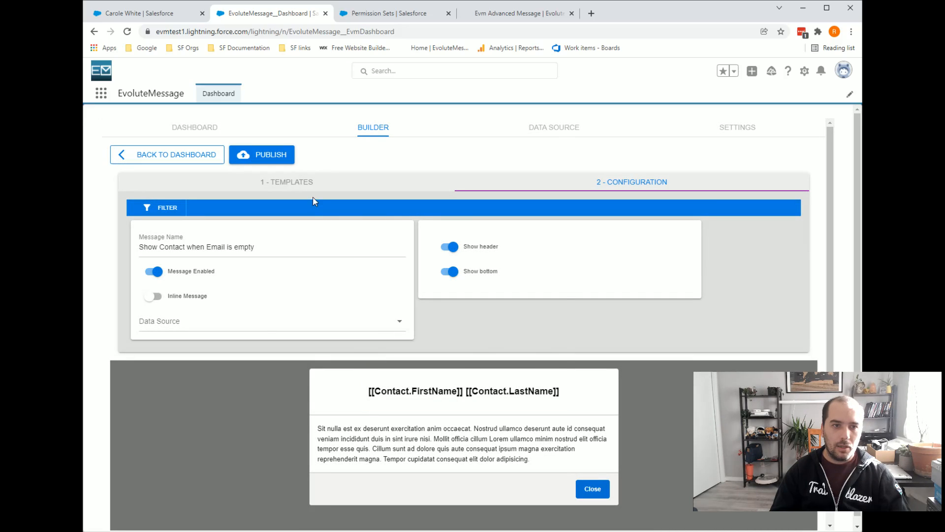
left_click(269, 156)
Reload the contact record and compare the popup's header with the merge fields in the message builder.
left_click(181, 19)
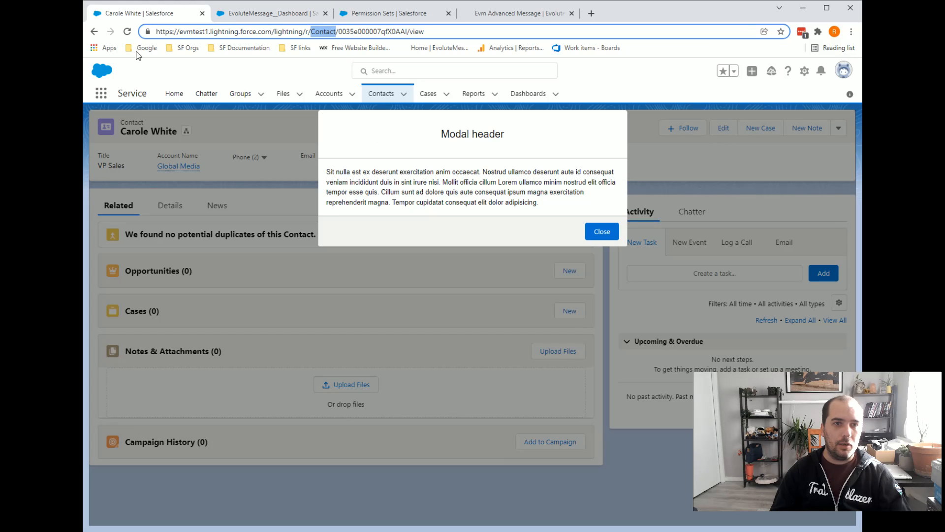
left_click(127, 31)
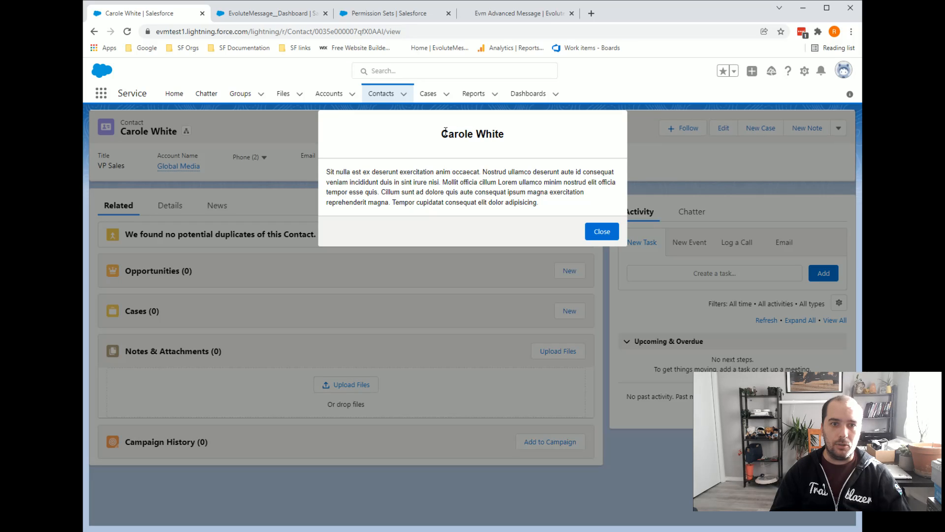
left_click_drag(438, 140, 519, 138)
left_click(463, 138)
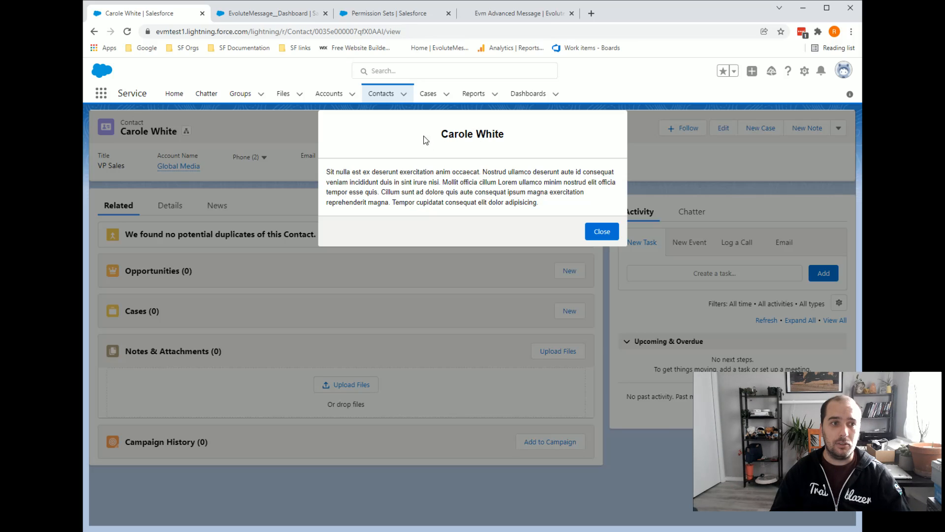
left_click(275, 14)
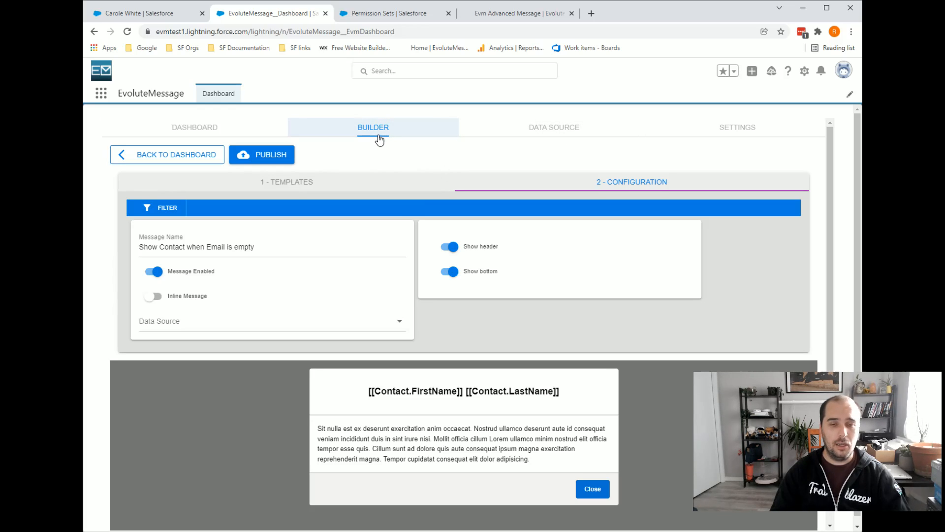
left_click(141, 14)
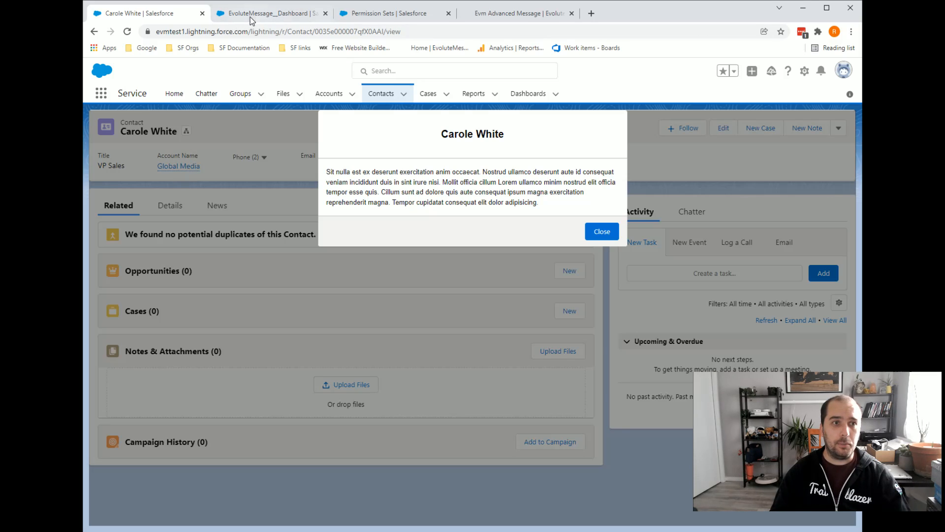
left_click(263, 14)
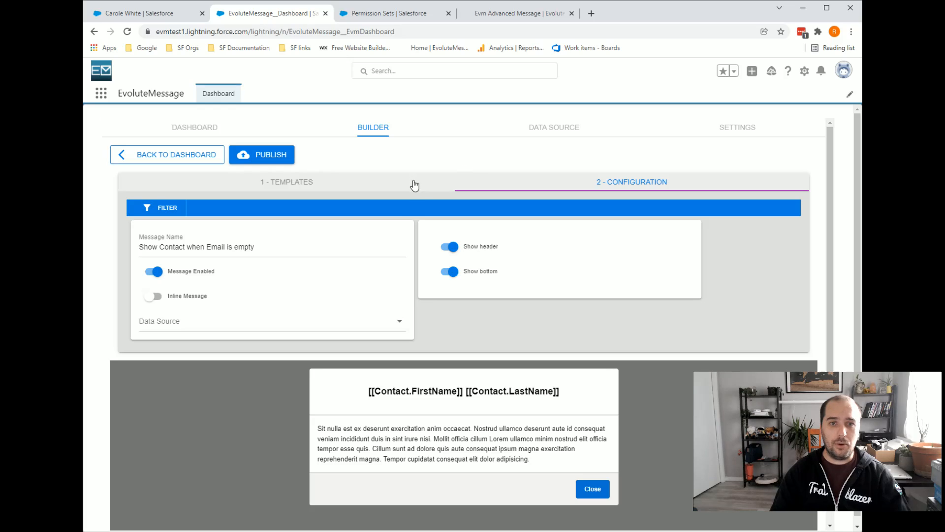
Add a new data source named "Show Account from Contact Record Page".
left_click(554, 129)
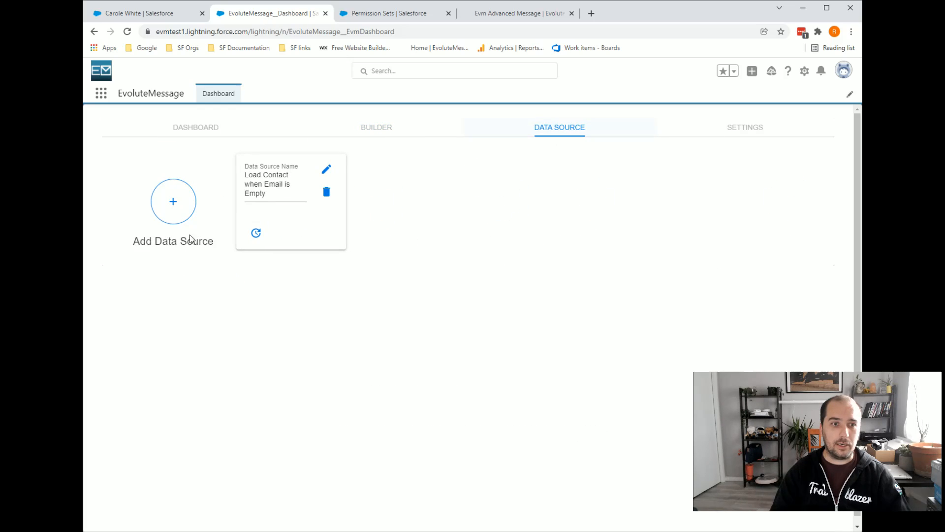
left_click(170, 205)
left_click(189, 210)
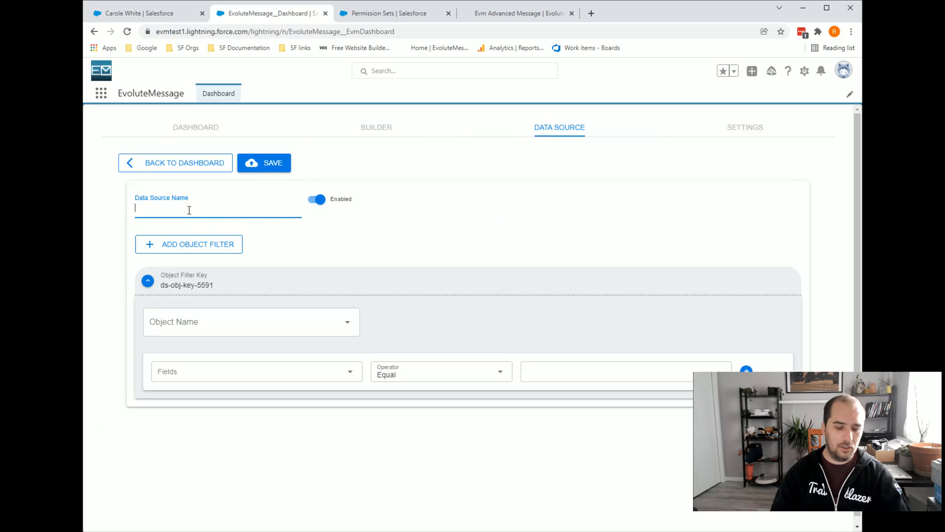
type("Show Account from Contact Re")
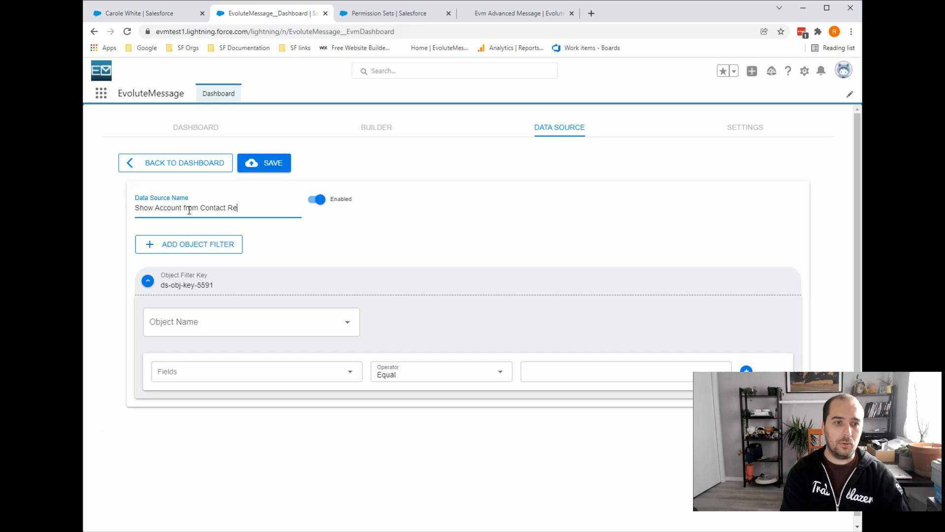
type("cord Page")
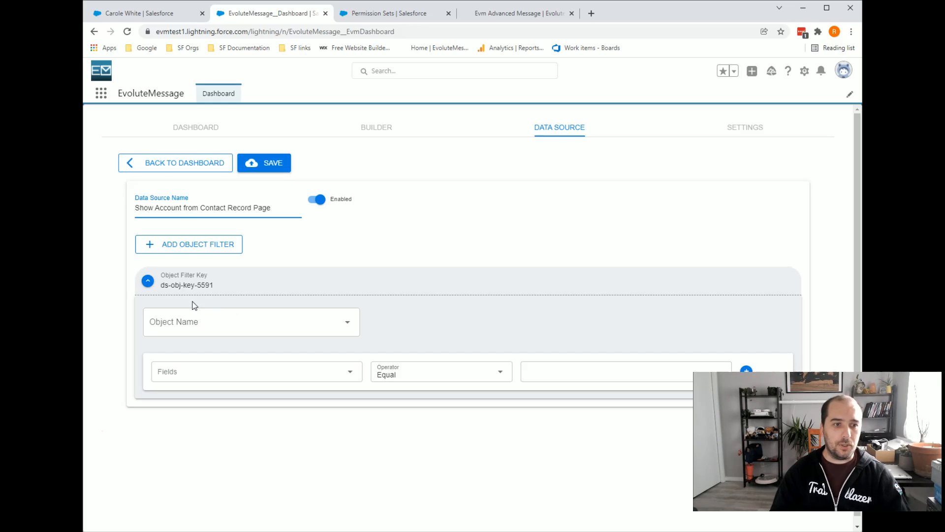
Set the first object filter's object to Contact.
left_click(230, 313)
type("Contact")
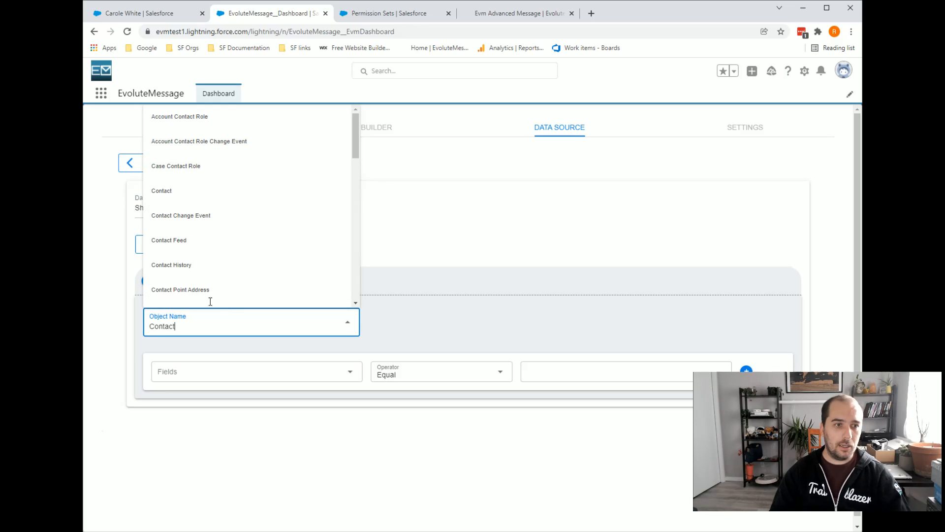
left_click(186, 192)
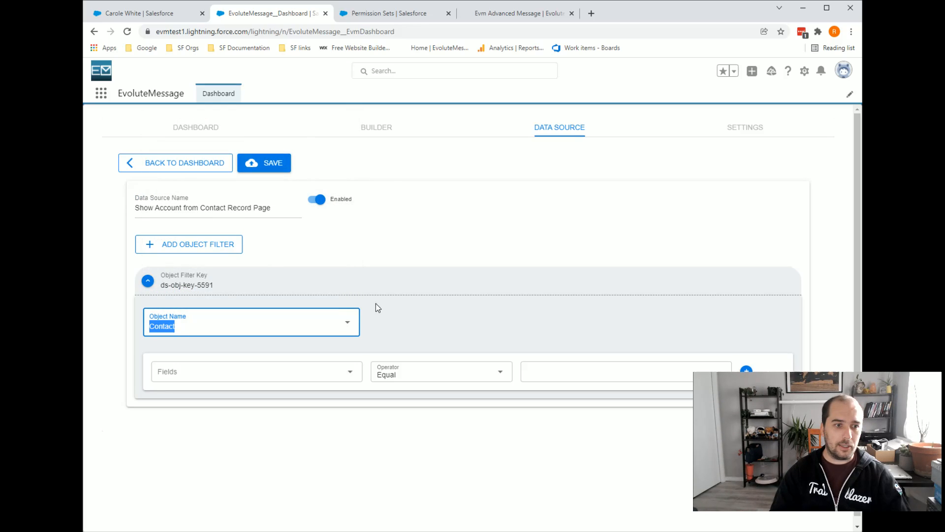
left_click(395, 323)
Filter the Contact object so that Contact ID equals the page's Record Id.
left_click(219, 368)
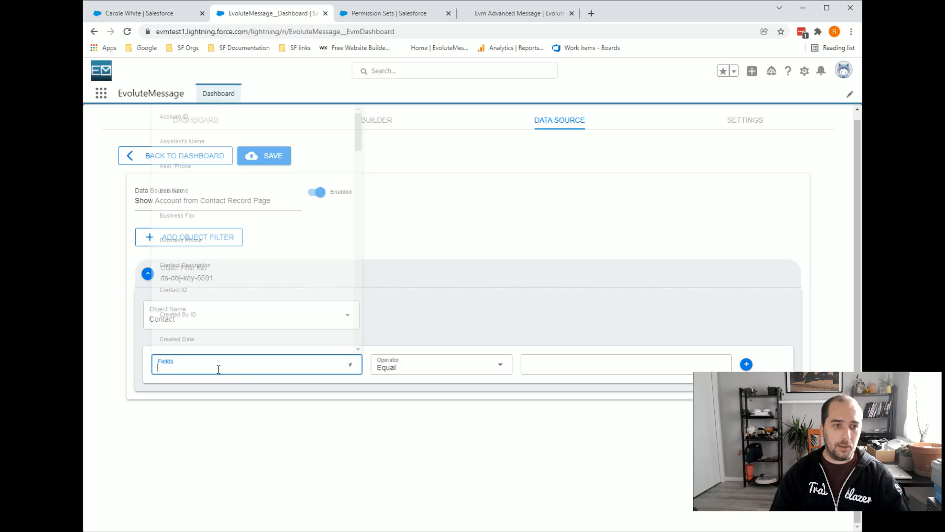
type("Rec")
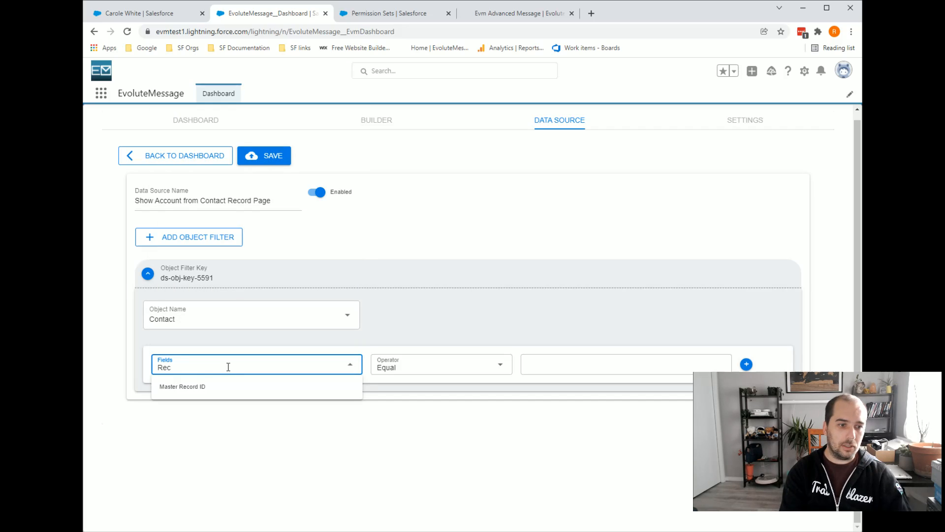
key("BackSpace")
key("BackSpace")
key("BackSpace")
type("Contact")
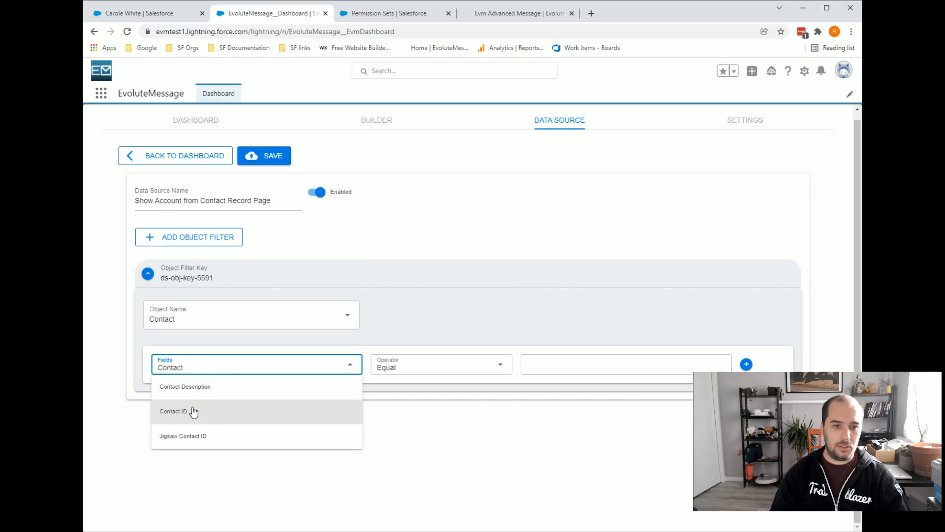
left_click(193, 412)
left_click(719, 364)
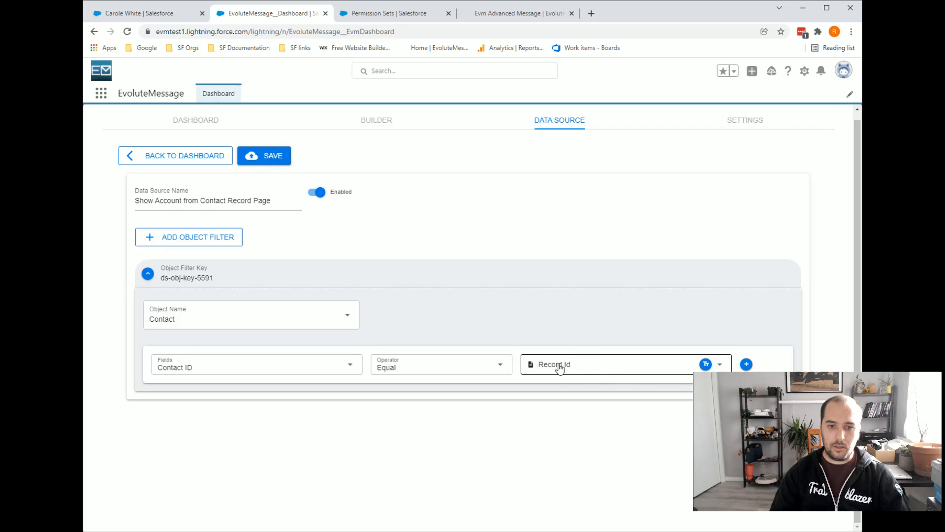
Add a second object filter to the data source and set its object to Account.
left_click(185, 238)
scroll(427, 300, "down", 1)
left_click(203, 415)
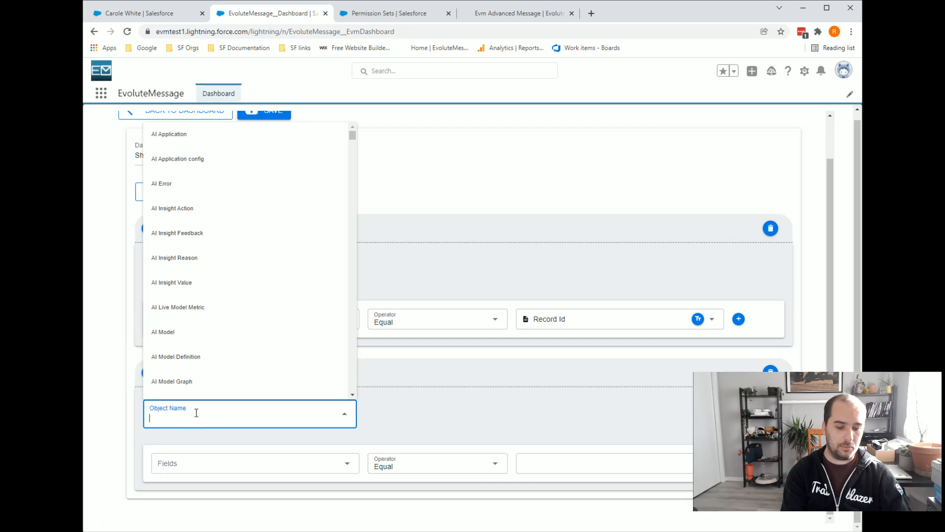
type("Account")
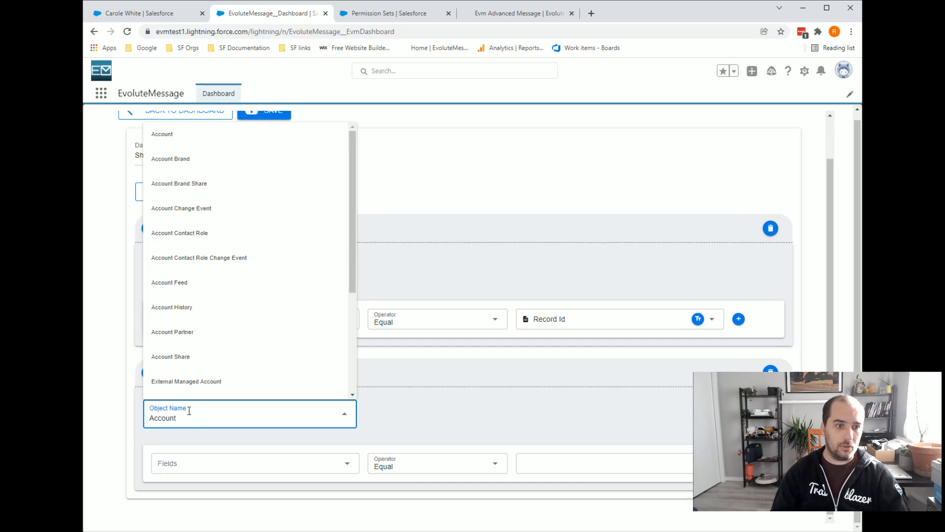
left_click(213, 135)
left_click(404, 411)
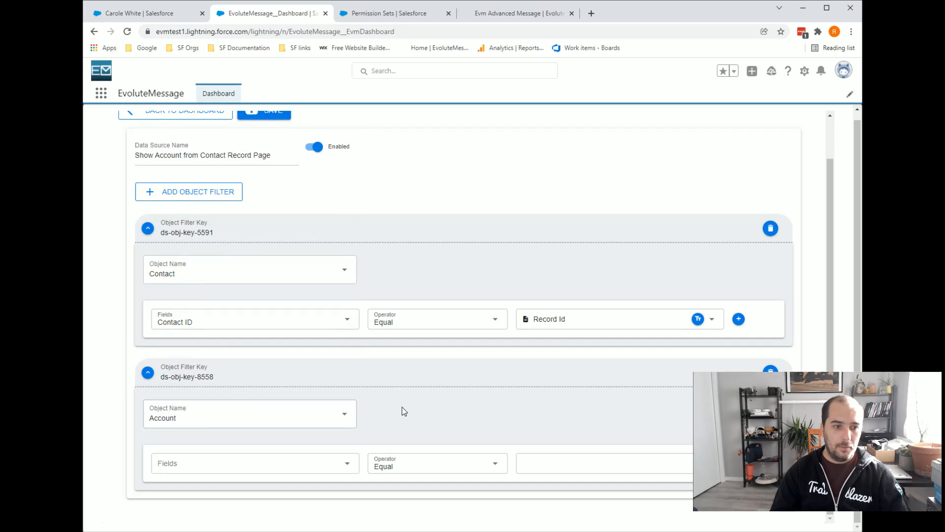
Filter the Account object so that its Account ID equals the Account ID field of the related Contact object.
left_click(233, 460)
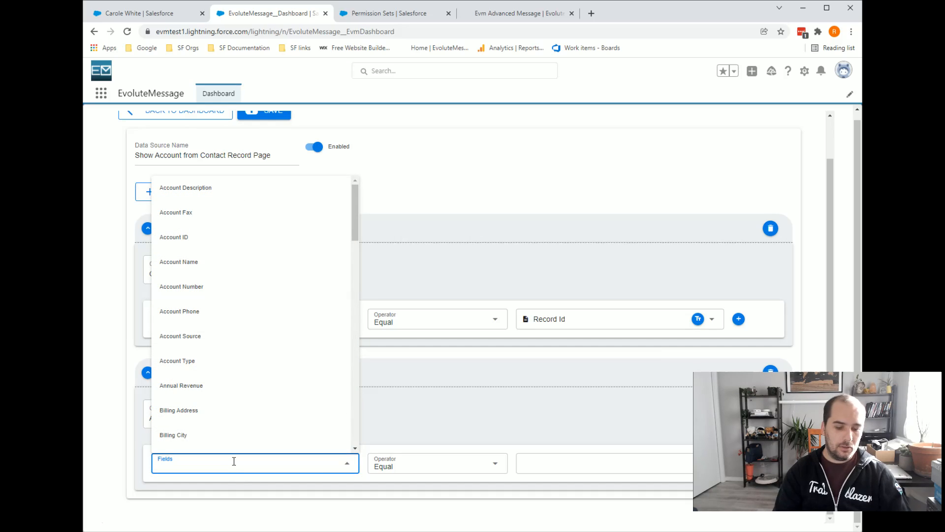
type("Account Id")
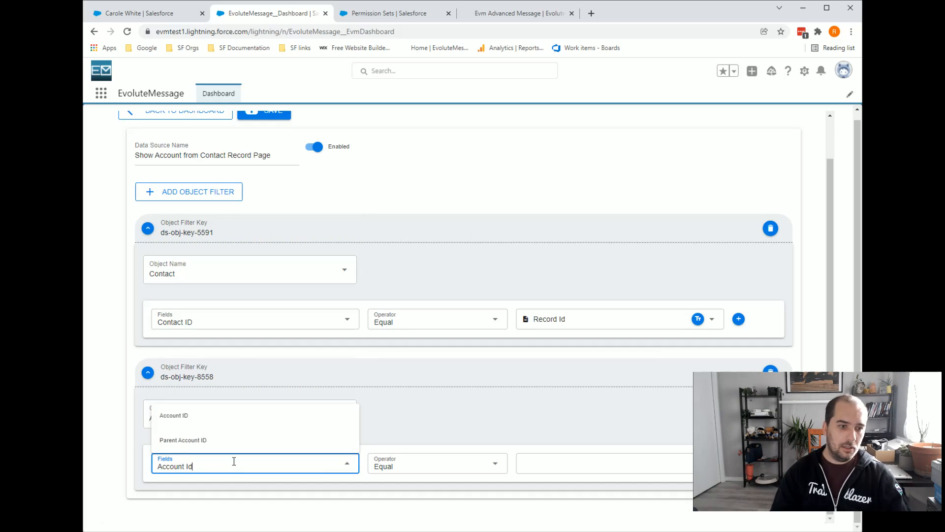
left_click(211, 416)
left_click(556, 419)
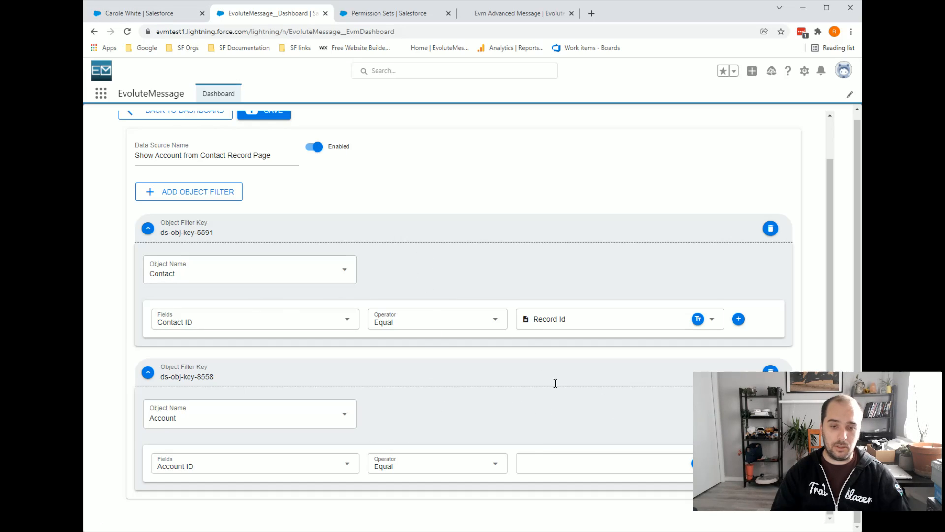
left_click(591, 463)
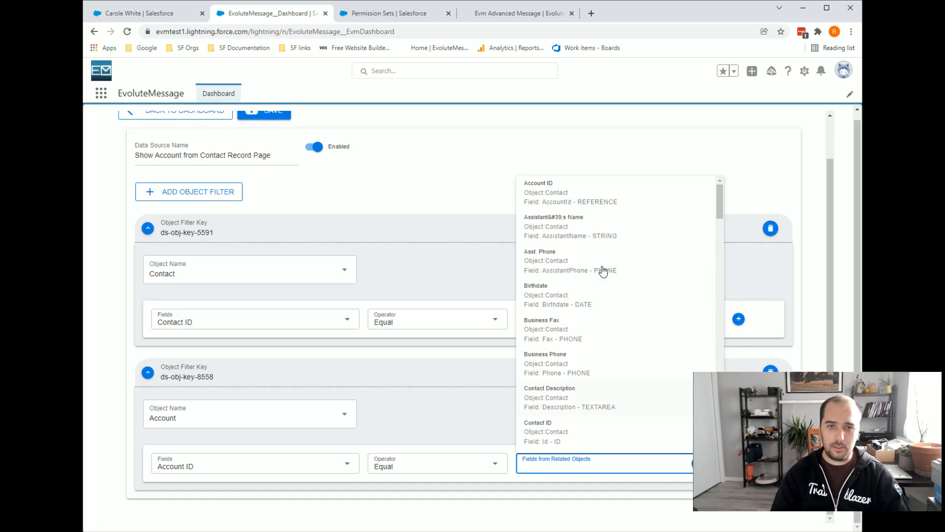
type("Accou")
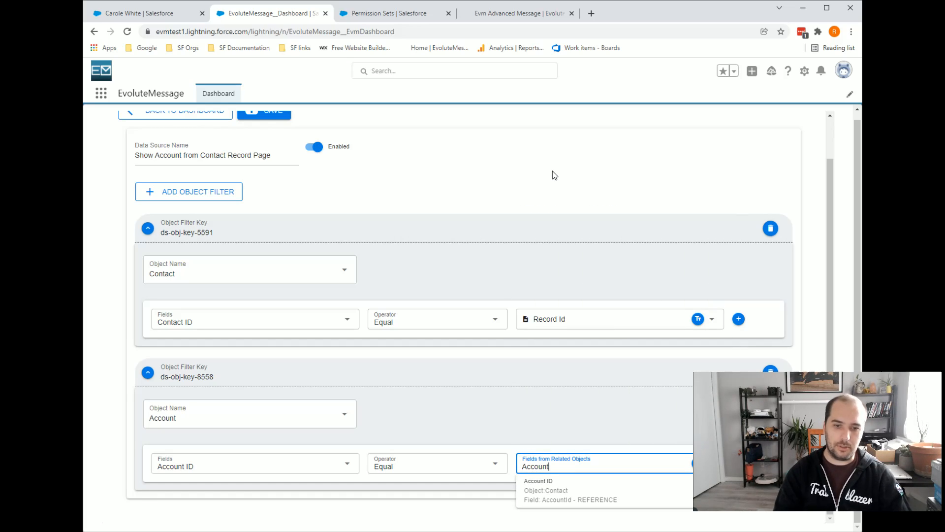
type("nt")
left_click(566, 490)
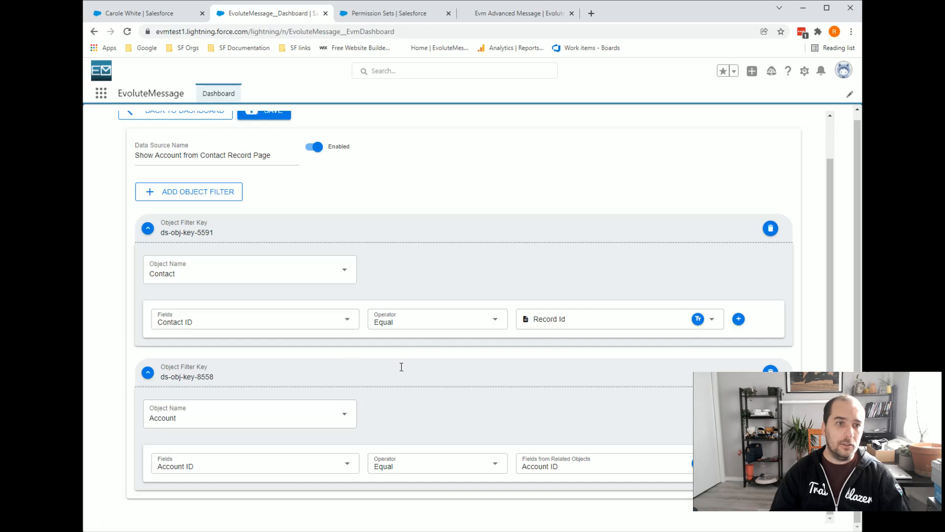
Save the data source and return to the list of data sources.
scroll(422, 385, "up", 1)
left_click(267, 158)
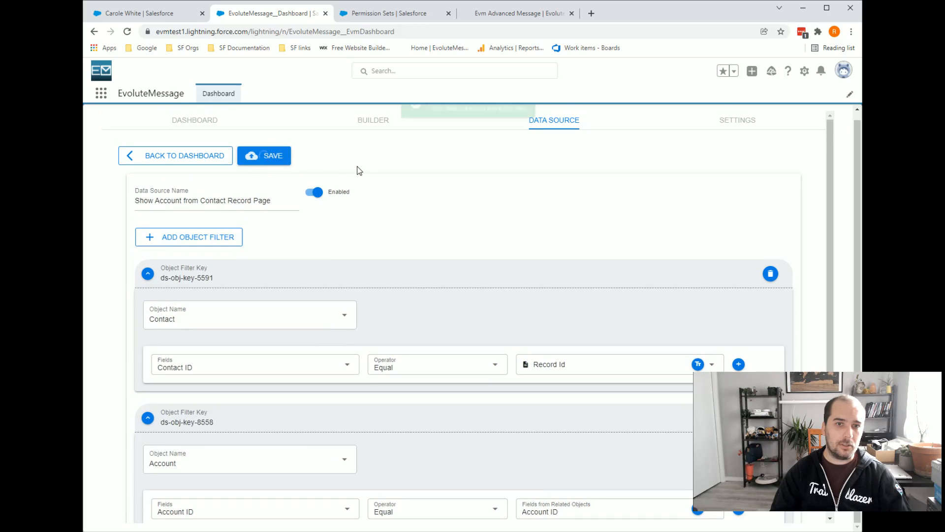
left_click(158, 156)
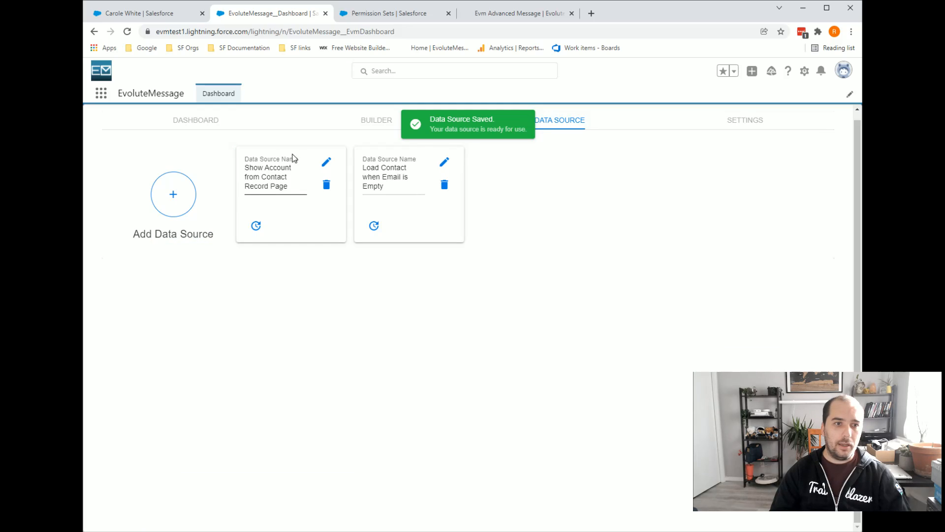
Edit the message "Show Contact when Email is empty" and set its data source to "Show Account from Contact Record Page".
left_click(192, 125)
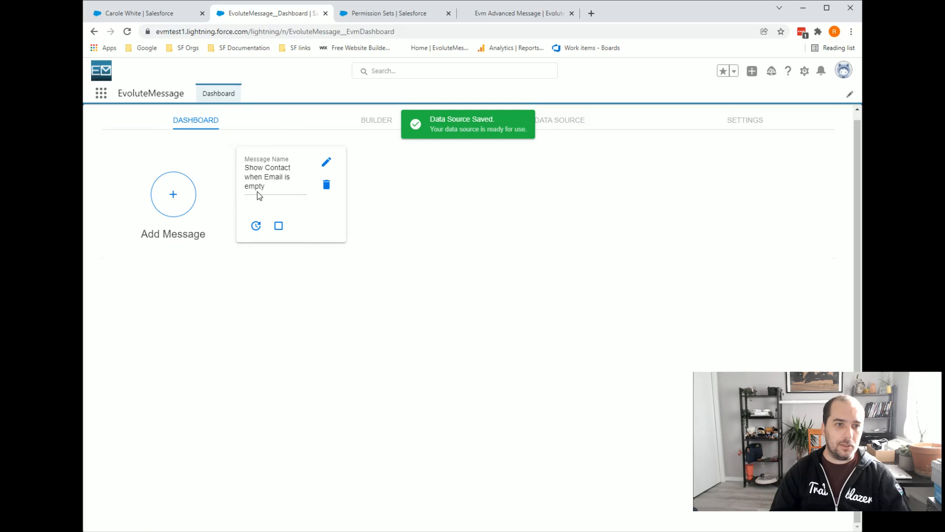
left_click(325, 163)
left_click(239, 314)
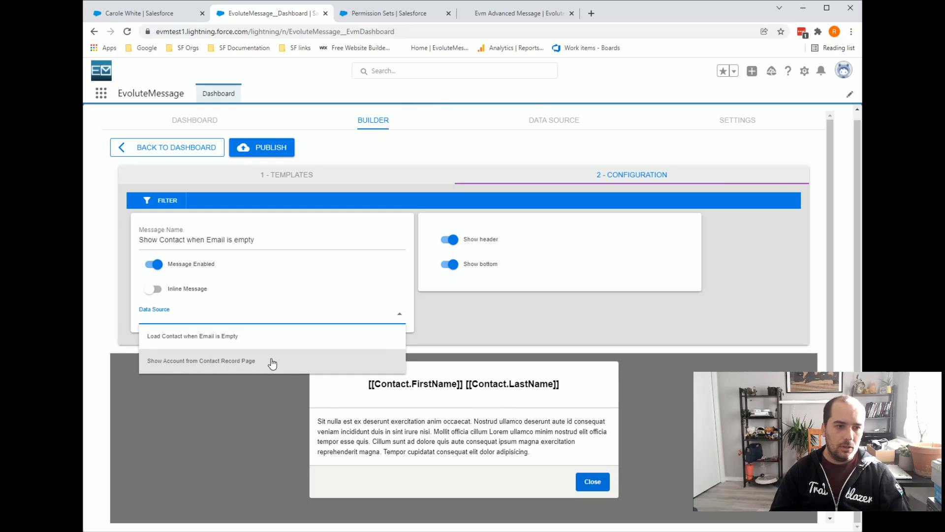
left_click(269, 363)
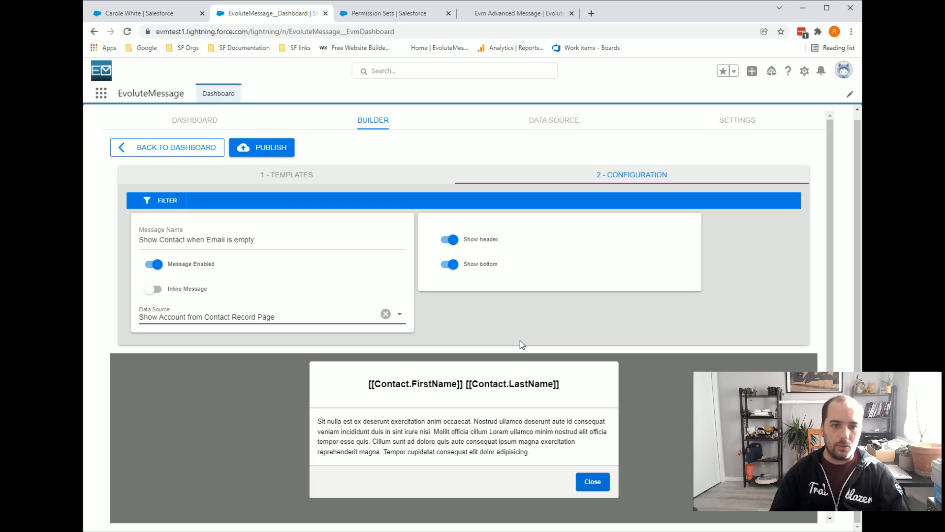
Open the message's body text for editing and delete its placeholder paragraph.
scroll(494, 336, "down", 2)
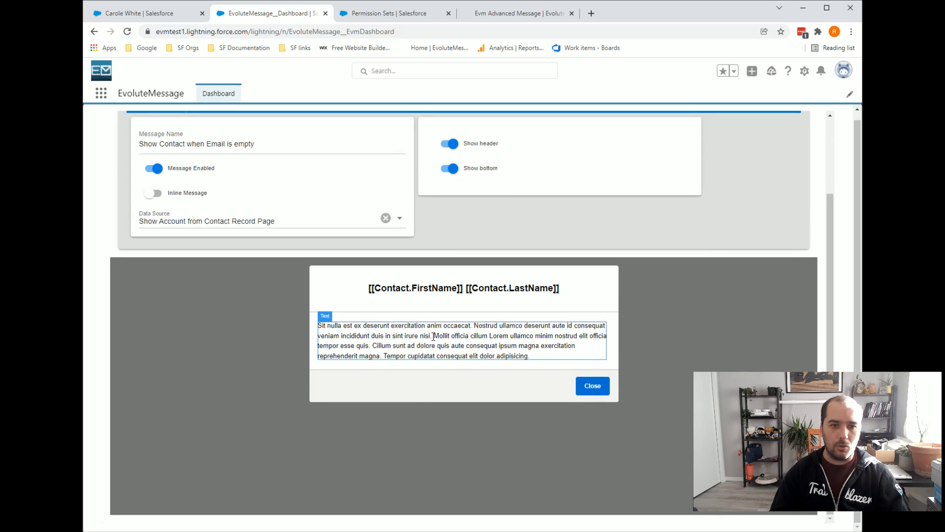
left_click(487, 348)
left_click_drag(536, 341, 345, 314)
key("BackSpace")
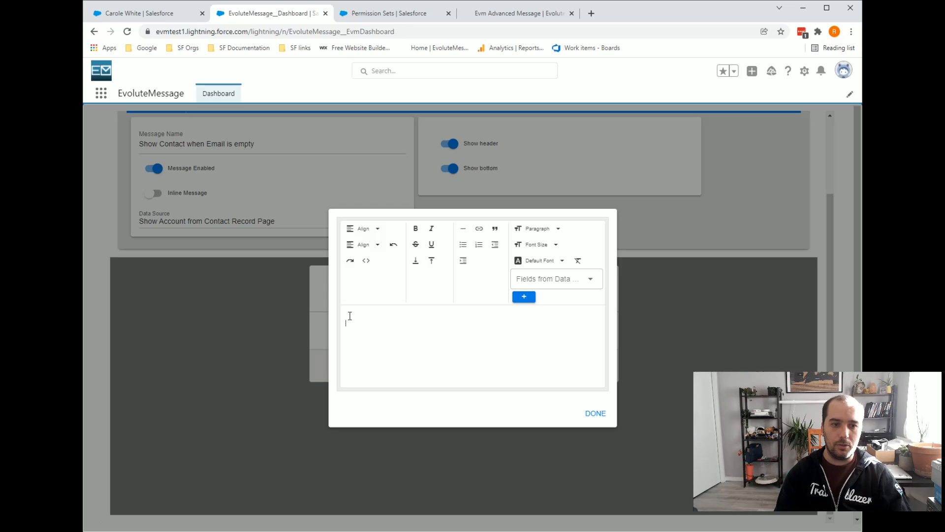
Insert the Account object's Account Name field into the body text.
left_click(539, 278)
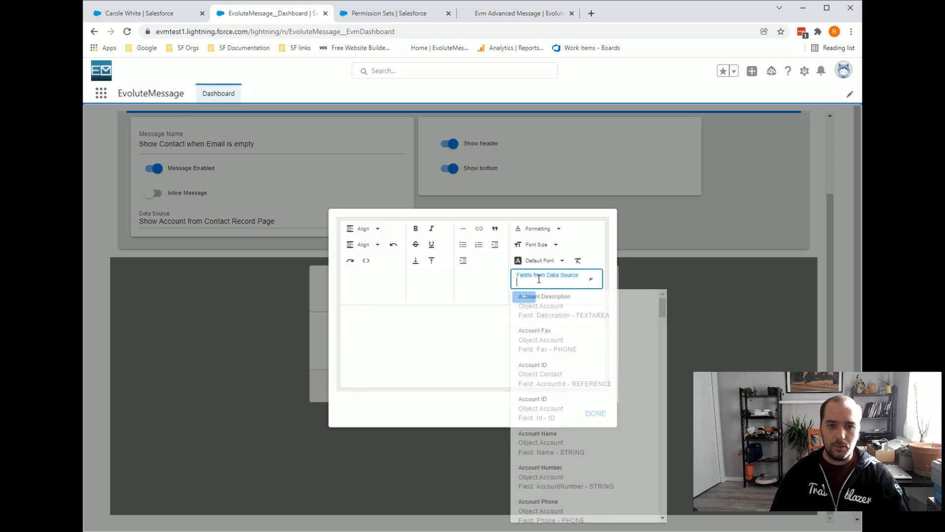
type("Acc")
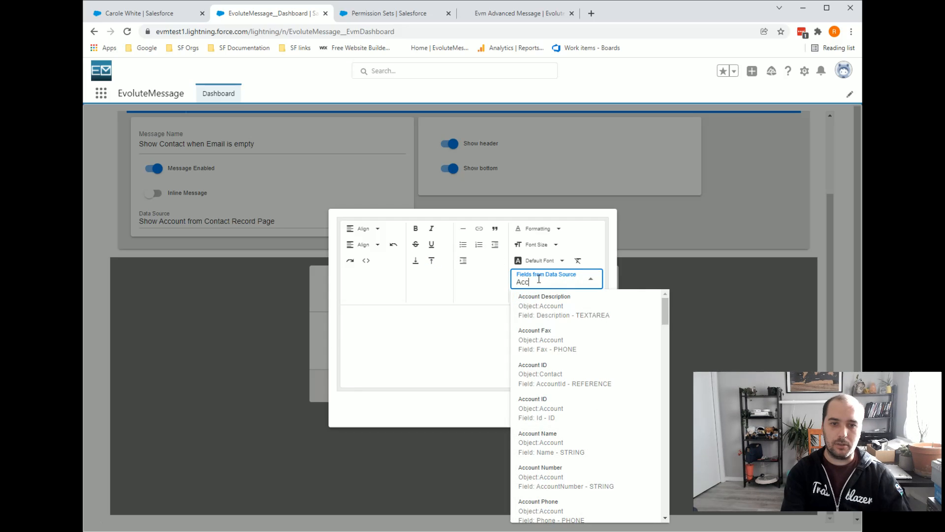
type("ount Name")
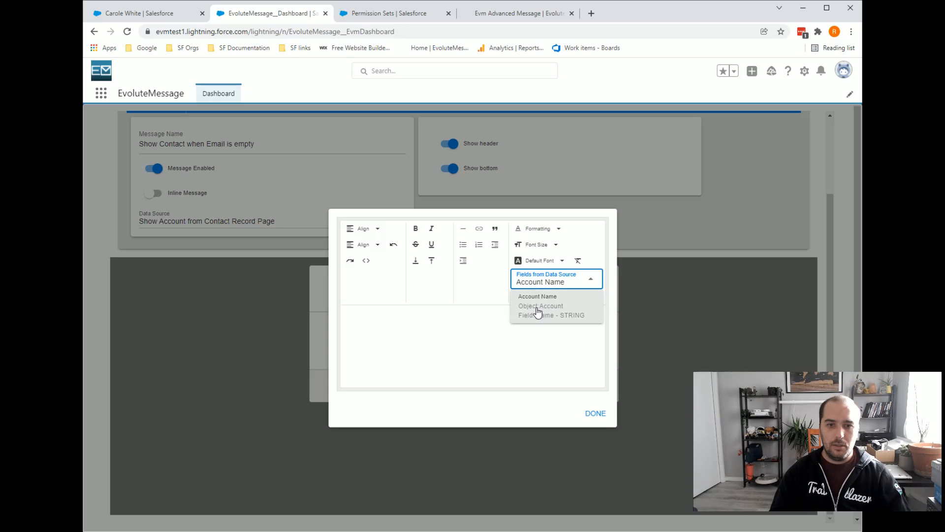
left_click(538, 312)
left_click(524, 297)
Insert the Account object's Account Phone field on a new line below the name field.
left_click(556, 285)
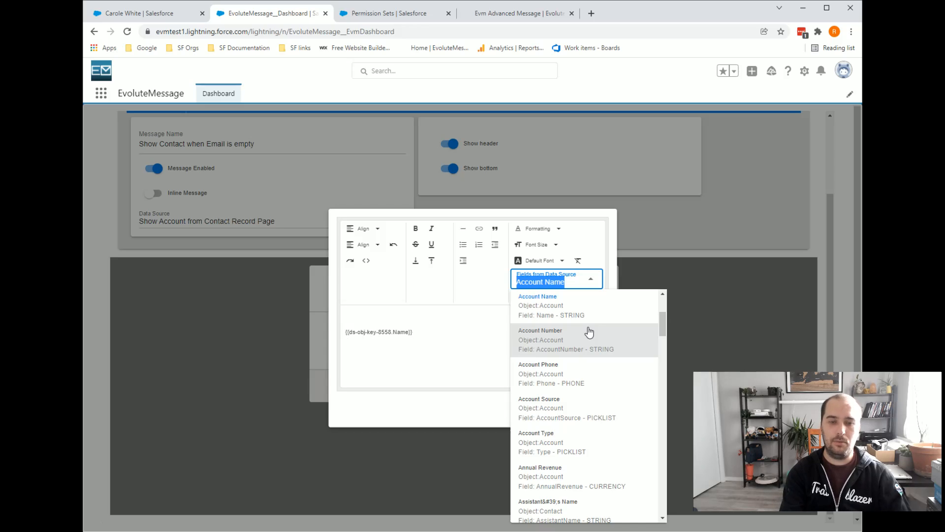
type("Phone")
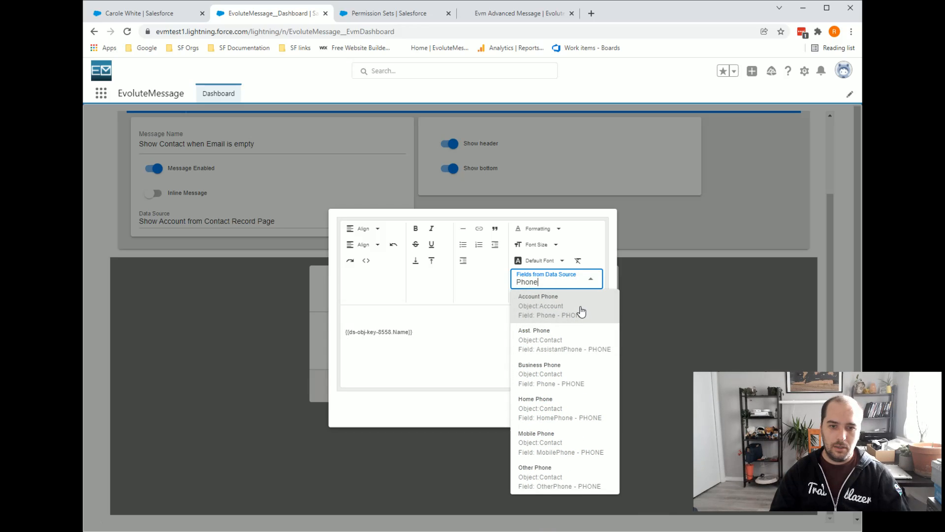
left_click(581, 310)
left_click(395, 351)
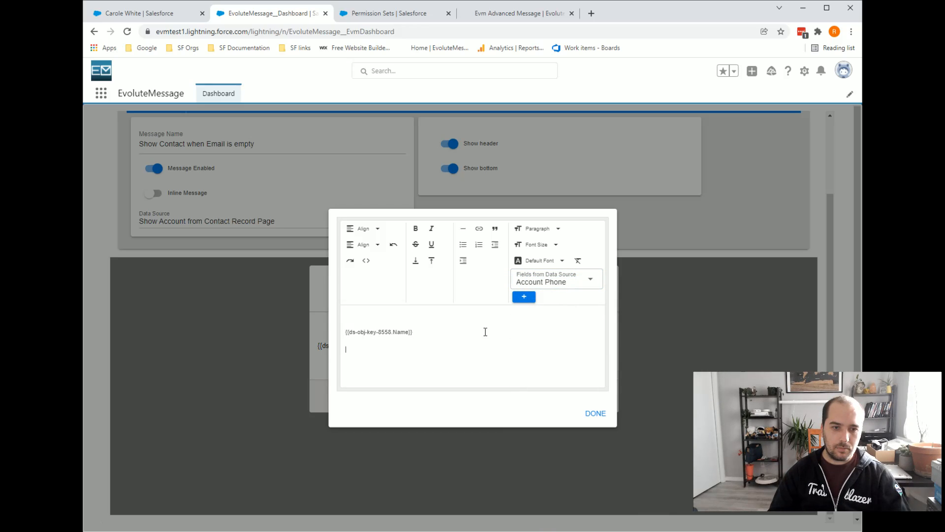
left_click(530, 301)
Label the two merge fields "Account Name:" and "Account Phone:", and remove the empty line above them.
left_click(444, 338)
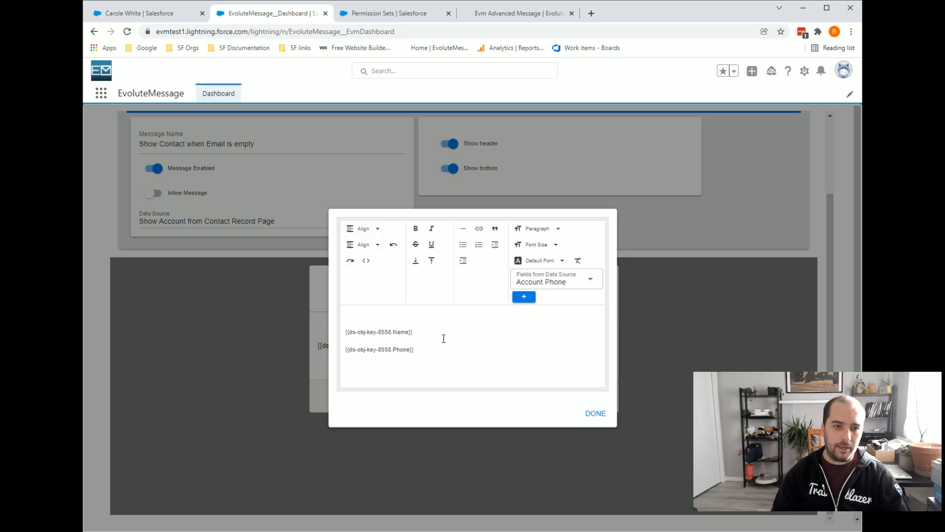
type("Account N")
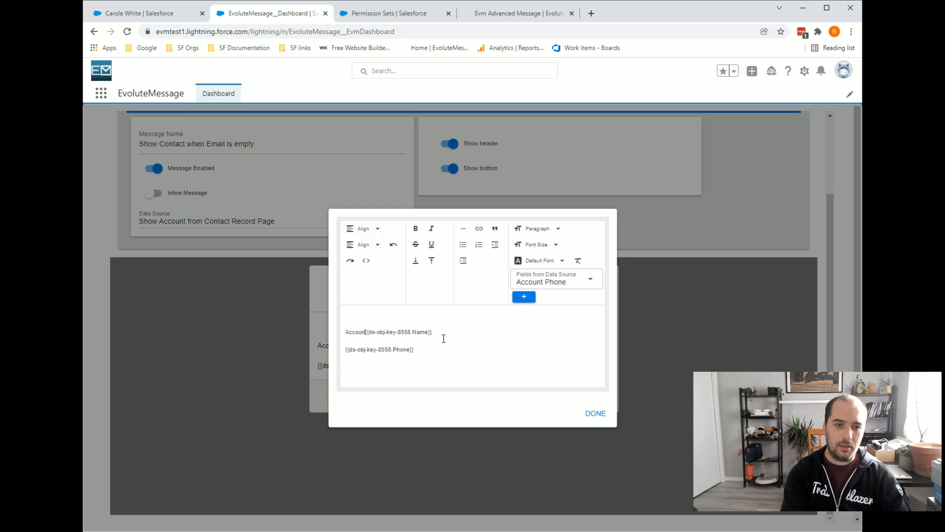
type("ame: {{ds-obj-key-8558.Name}} ")
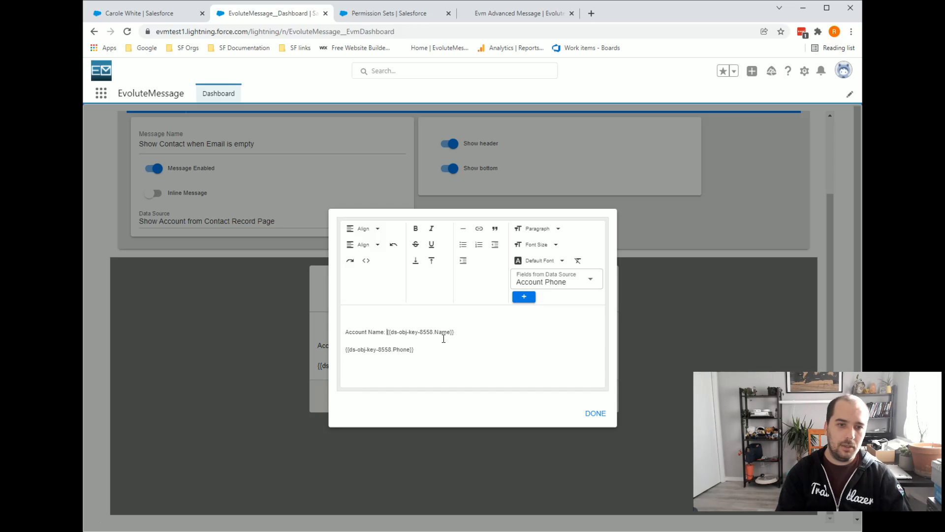
type("Account Ph")
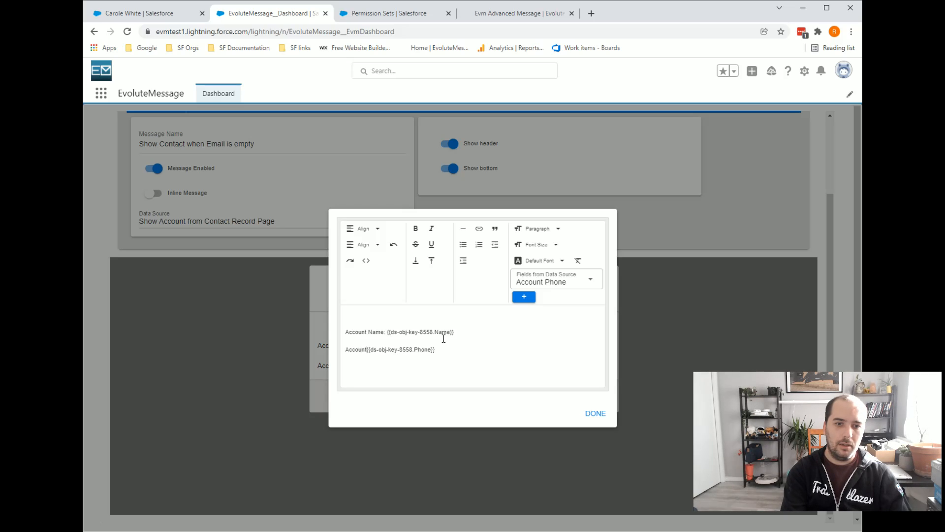
type("one:")
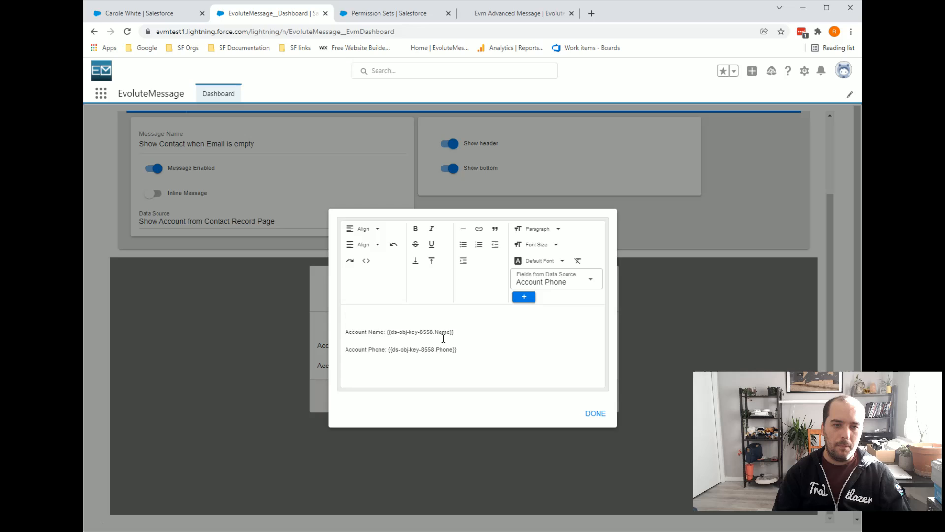
key("Delete")
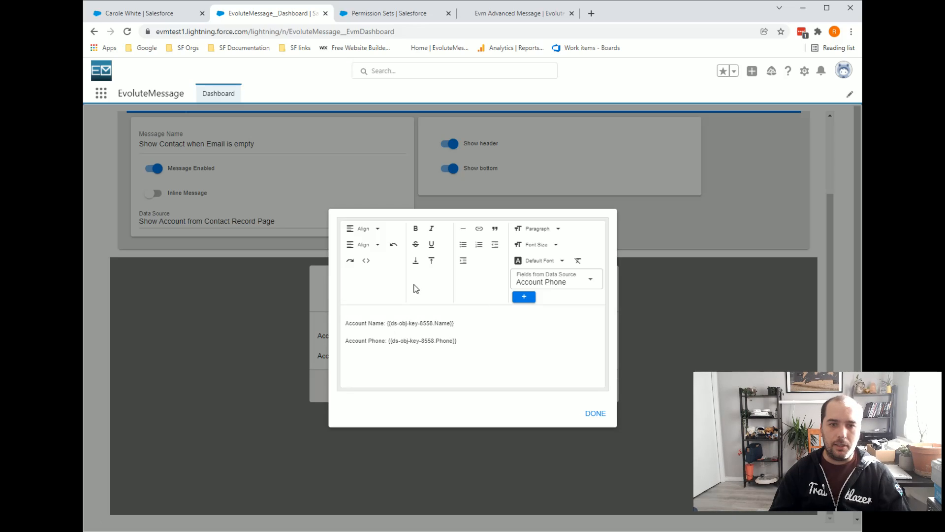
Add a "Contact Email:" line above the account lines and insert the Contact object's Email field into it.
left_click(573, 281)
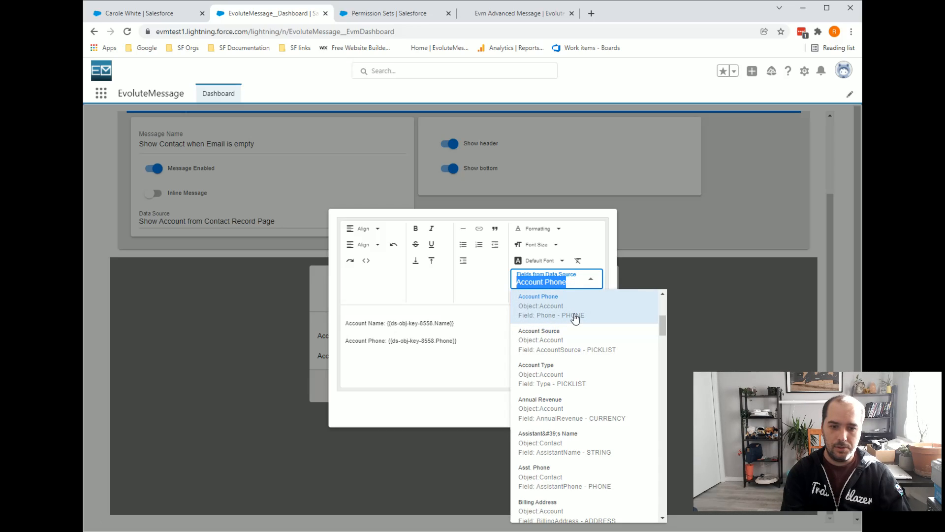
type("Contac")
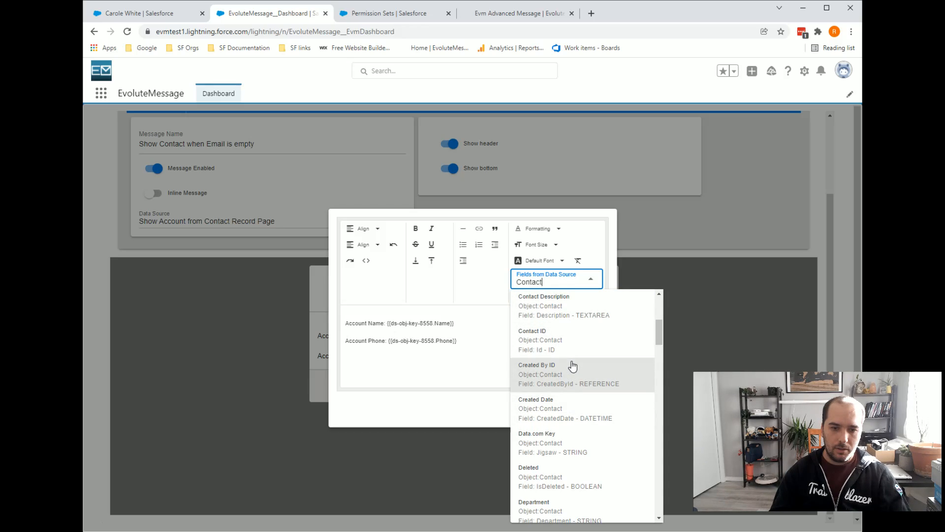
type("t E")
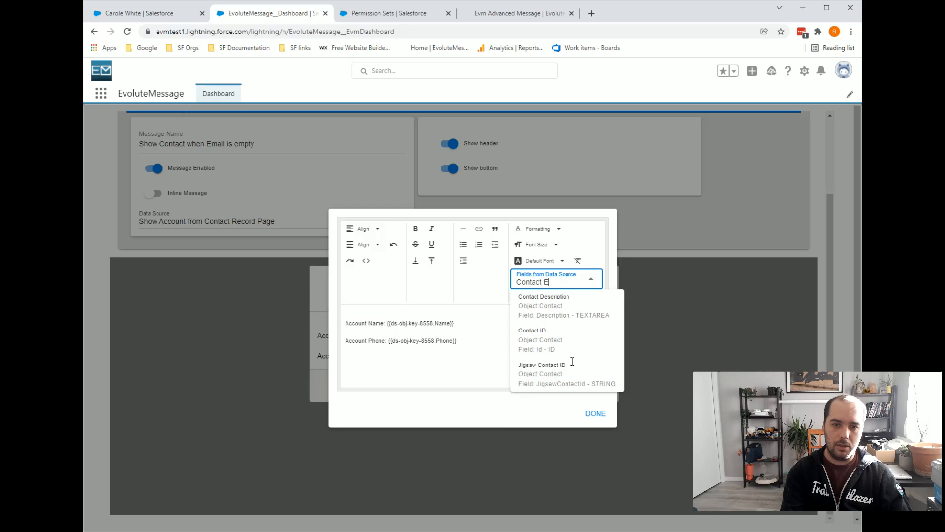
key("ctrl+a")
type("Ema")
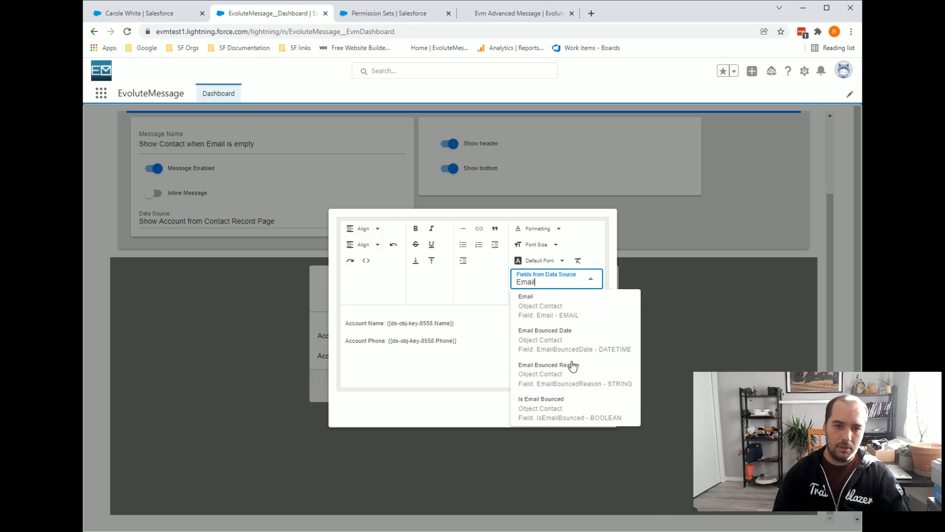
type("il")
left_click(572, 312)
left_click(364, 313)
key("Return")
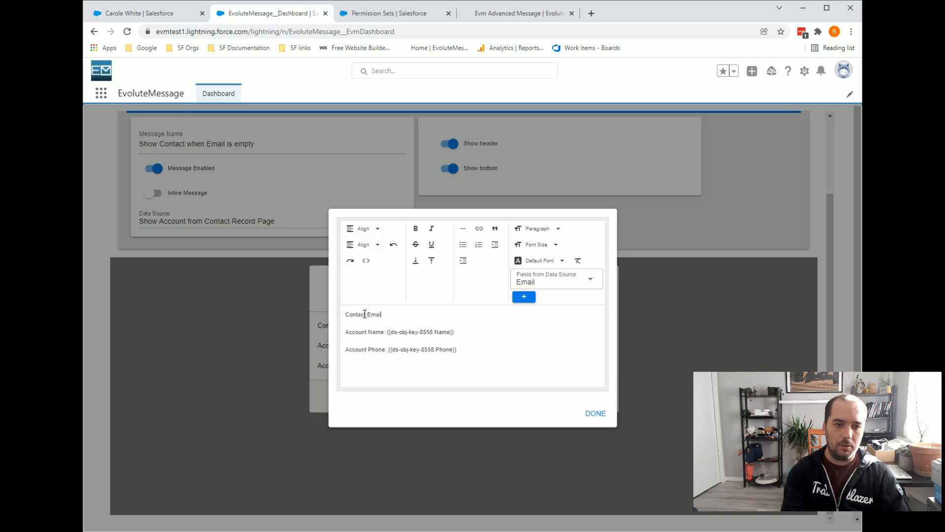
left_click(524, 296)
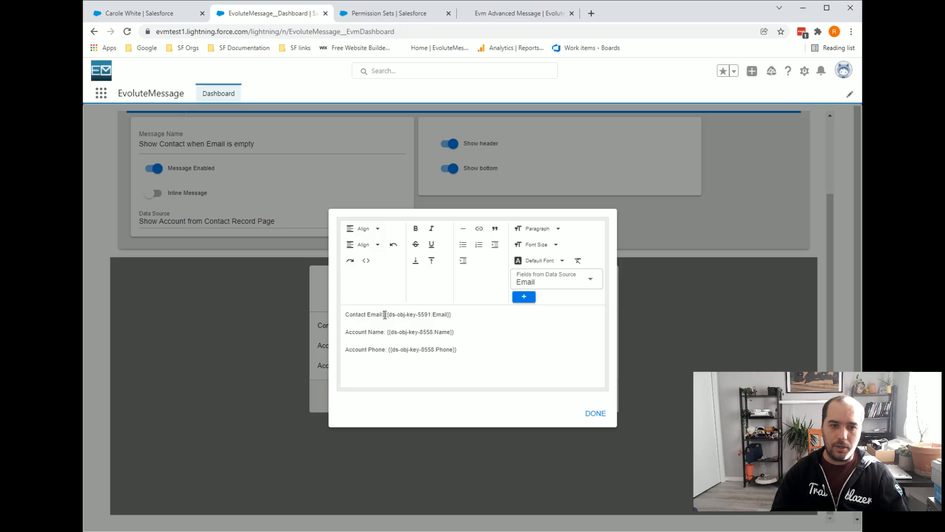
Replace Email with LastName in the merge field on the Contact Email line.
double_click(444, 314)
left_click(549, 281)
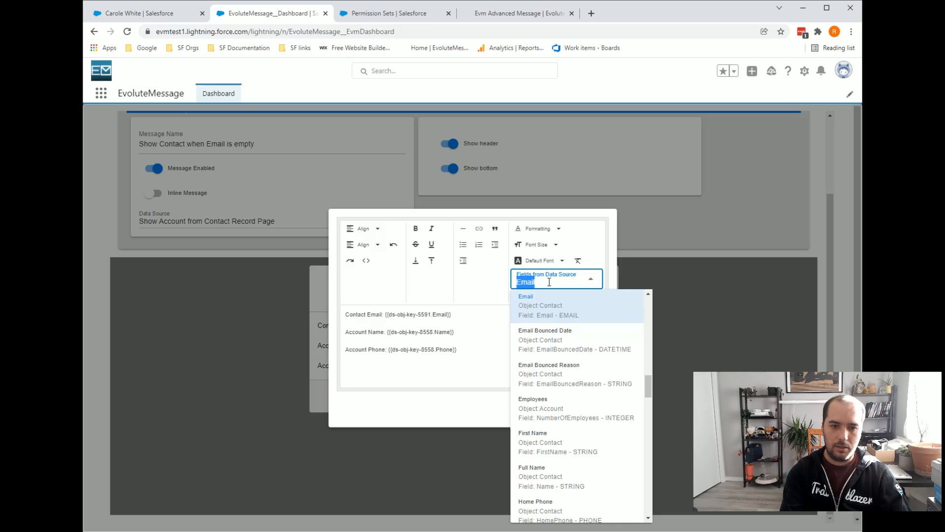
type("Last")
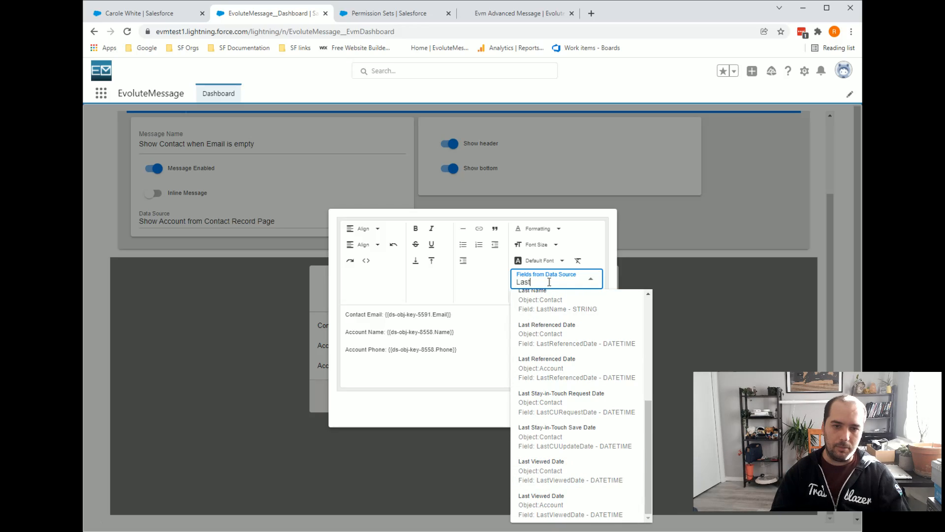
type("L")
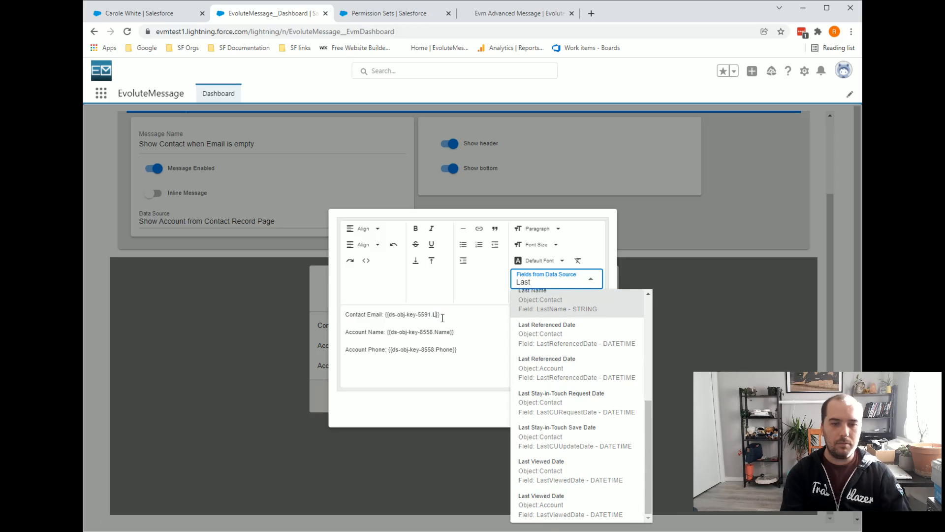
type("at")
key("BackSpace")
type("stName")
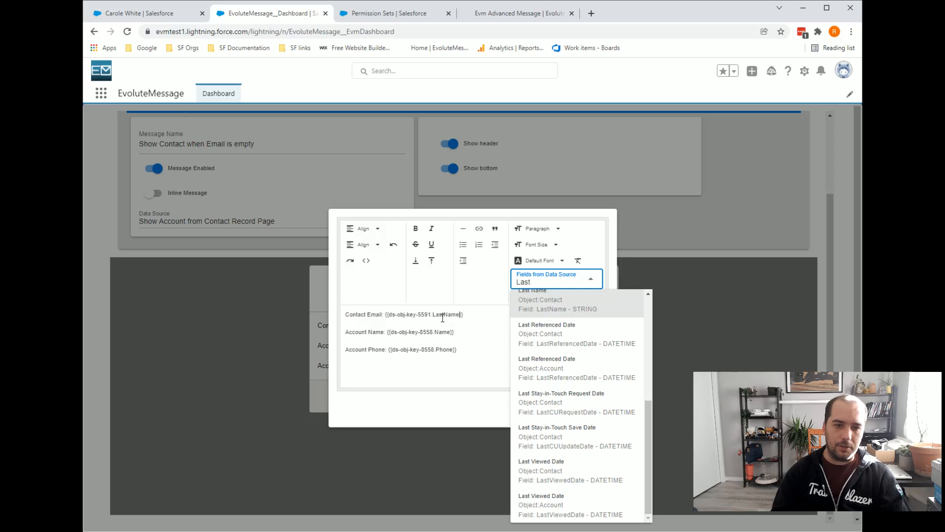
left_click(465, 315)
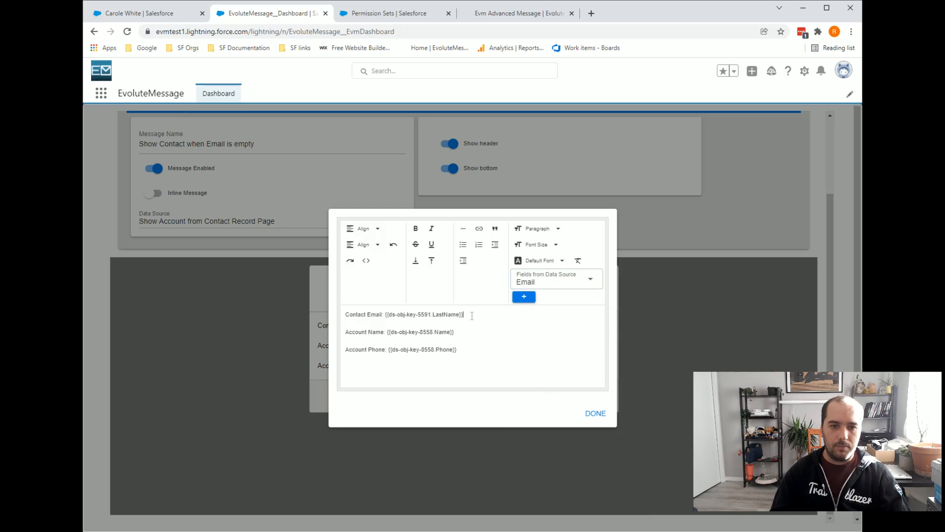
Finish editing the body text and publish the message.
left_click(596, 411)
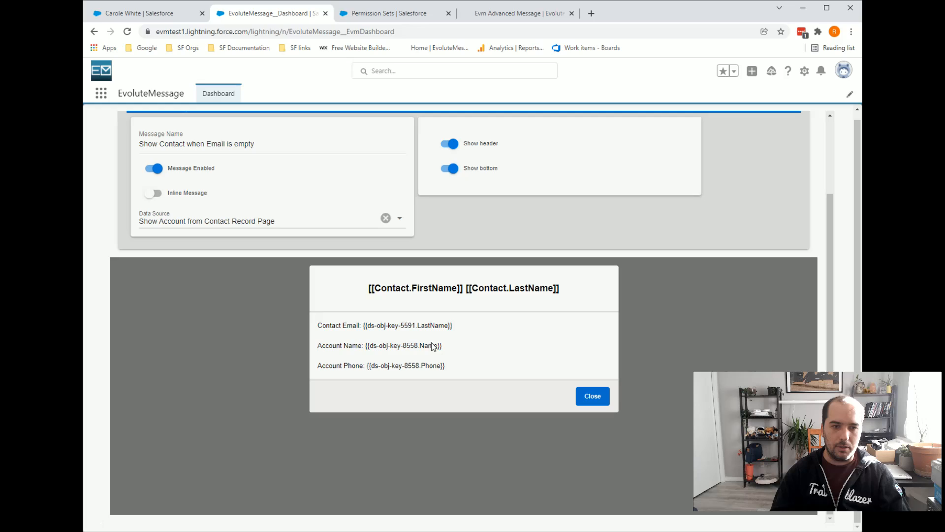
scroll(424, 232, "up", 3)
left_click(257, 151)
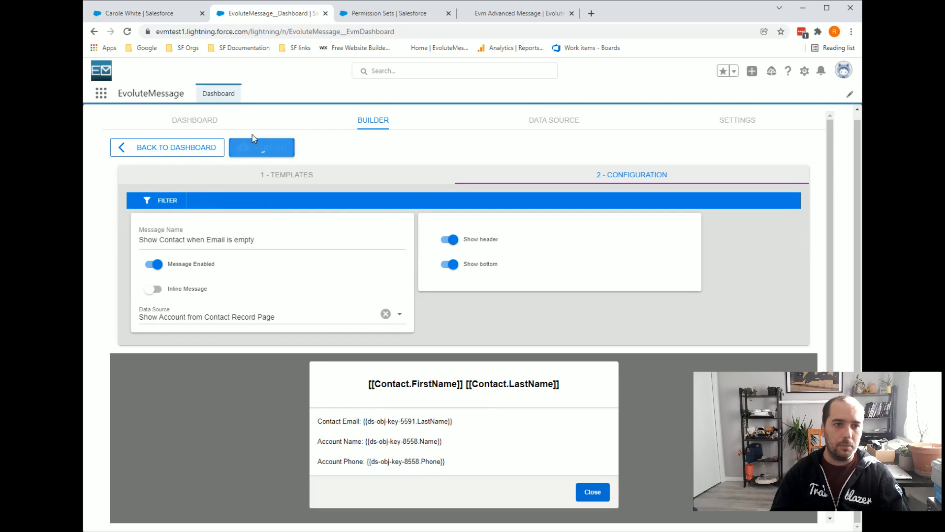
Reload the contact record page and check the contact and account values merged into the popup's body.
left_click(155, 15)
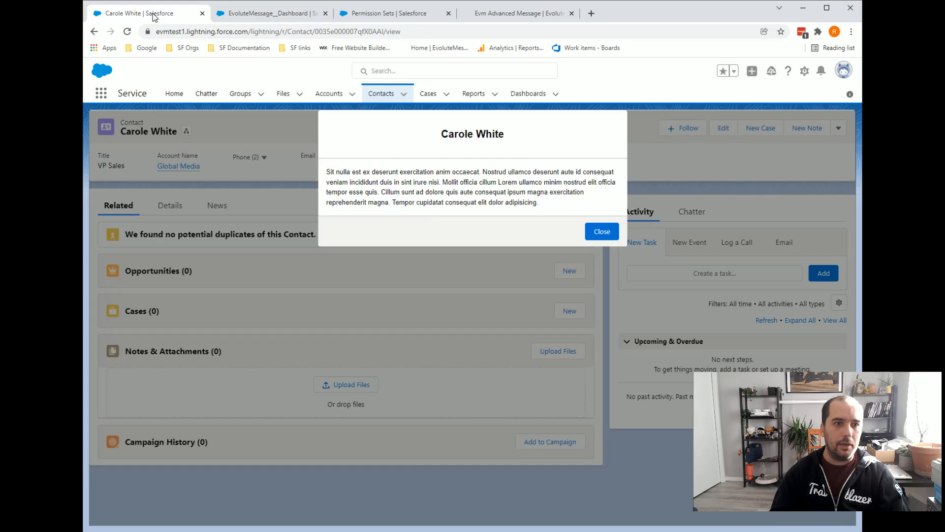
left_click(127, 31)
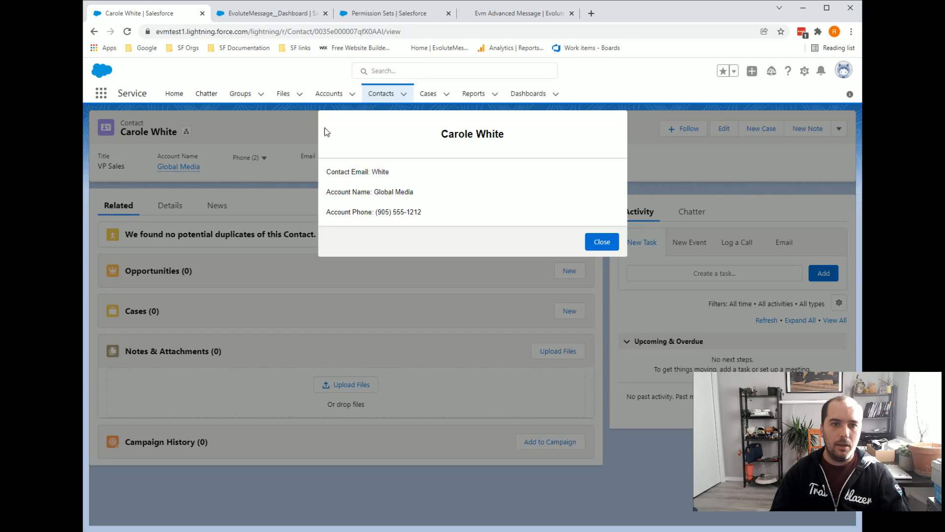
double_click(381, 171)
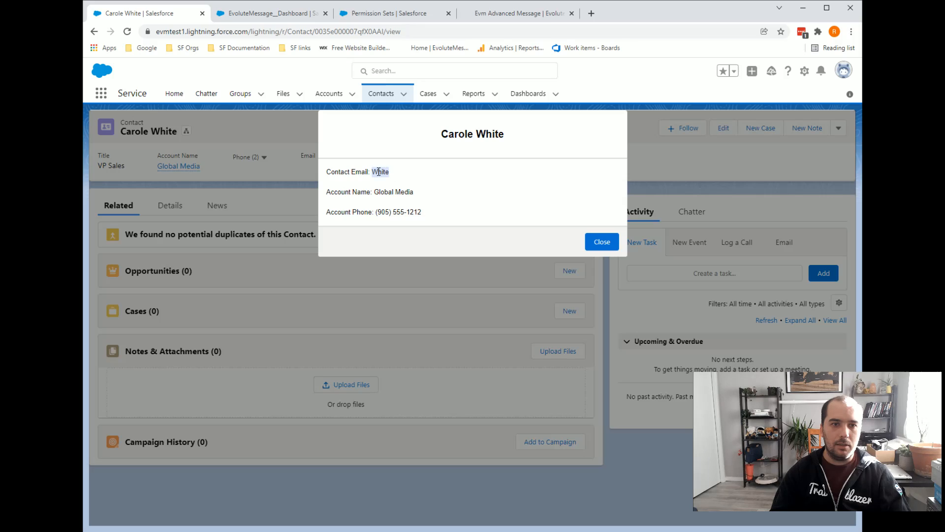
double_click(358, 173)
double_click(380, 173)
left_click(355, 173)
double_click(357, 172)
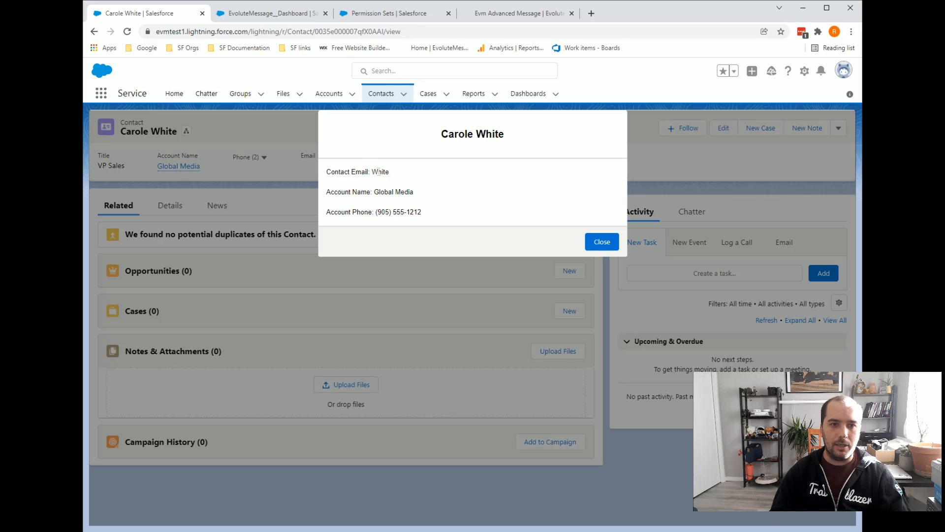
double_click(380, 172)
left_click_drag(373, 192, 421, 195)
left_click_drag(374, 216, 411, 214)
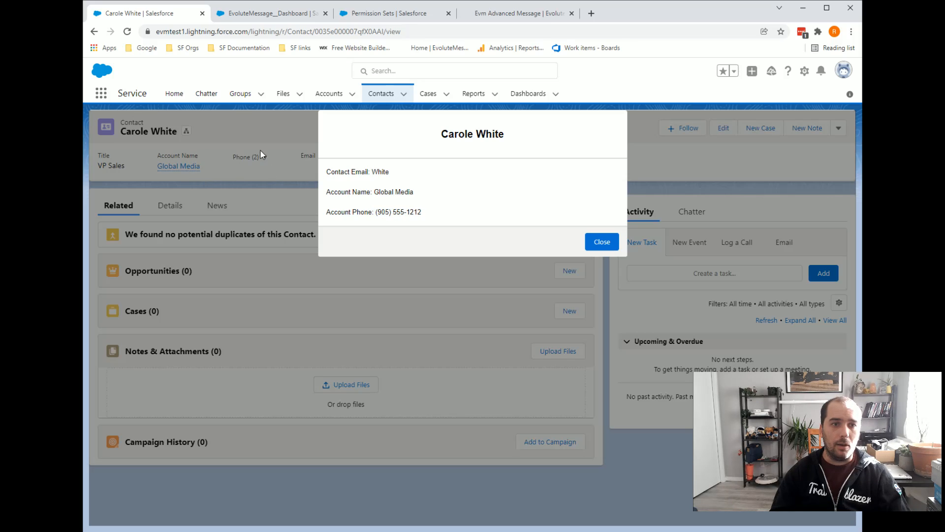
Return to the EvoluteMessage dashboard, enable Inline Message and republish the message.
left_click(253, 15)
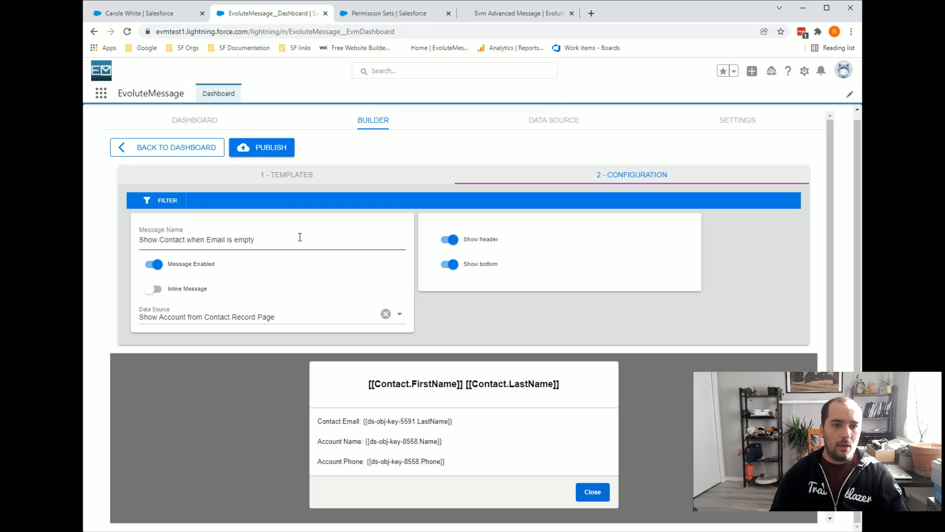
left_click(150, 290)
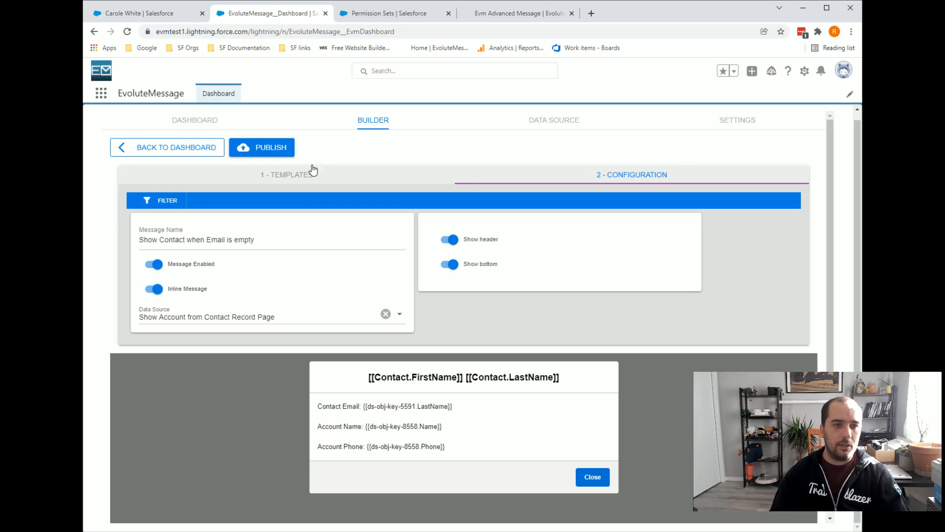
left_click(253, 148)
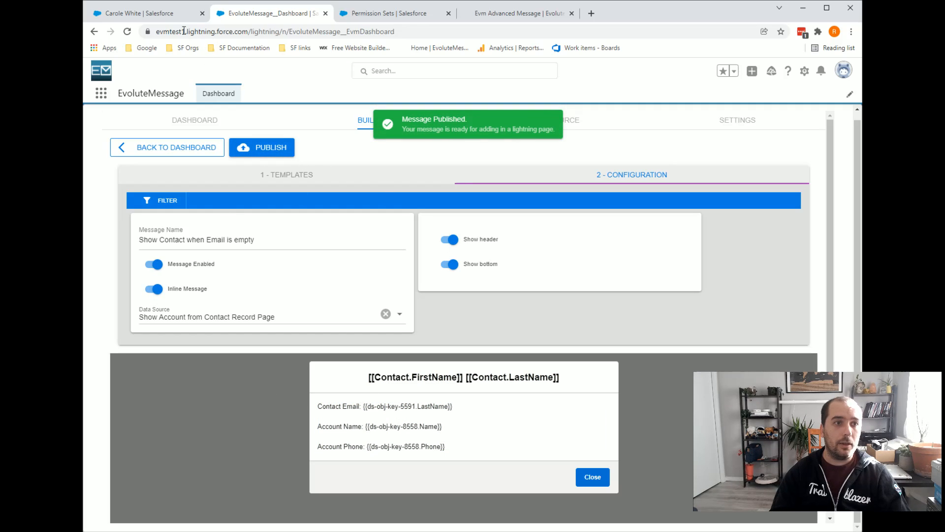
Reload the contact record, examine the inline message and its footer, and compare them with the builder's display options.
left_click(143, 13)
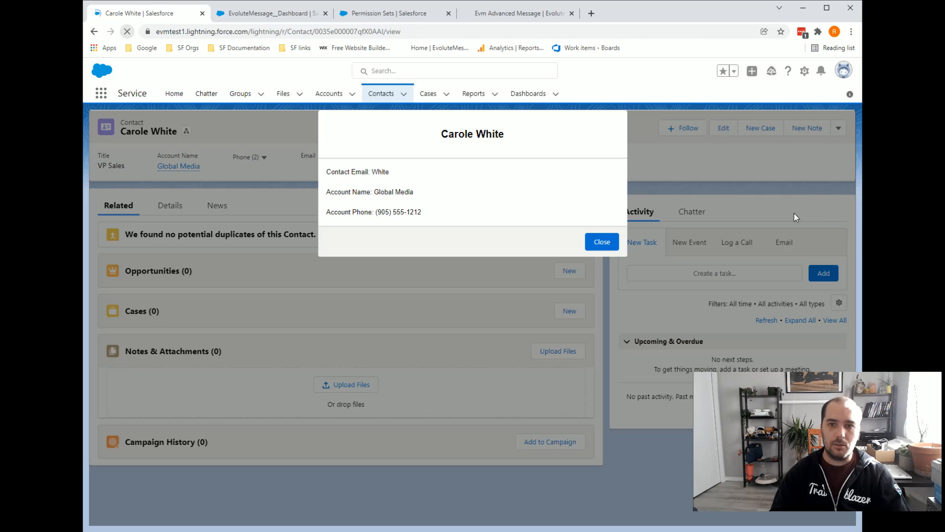
left_click(127, 31)
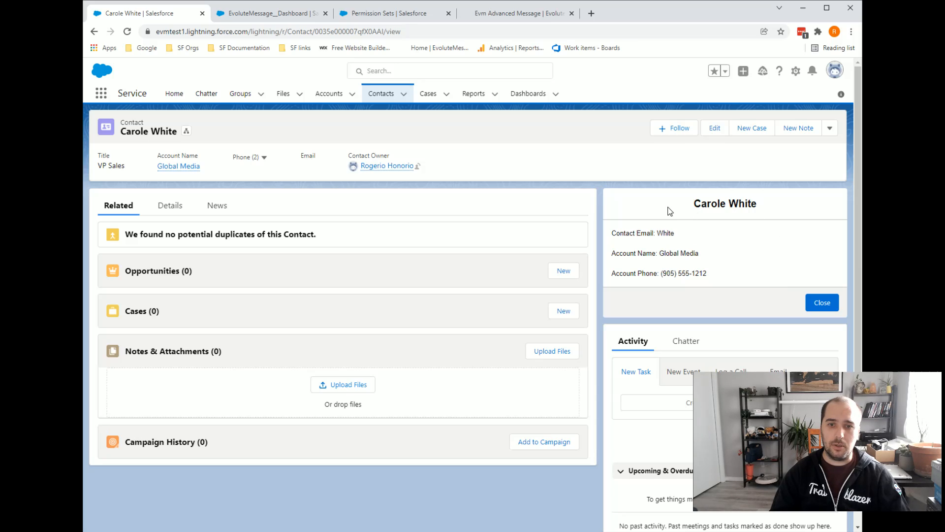
left_click_drag(643, 235, 704, 276)
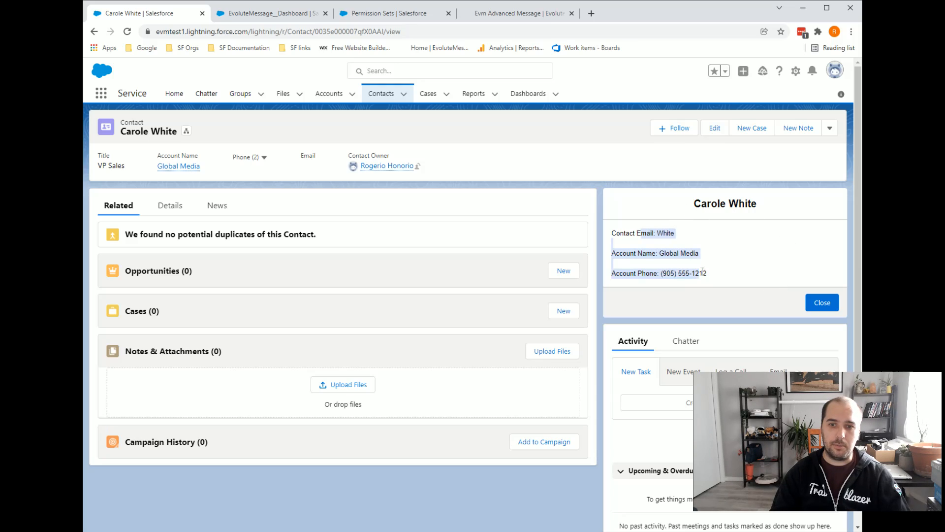
left_click(707, 247)
left_click(264, 15)
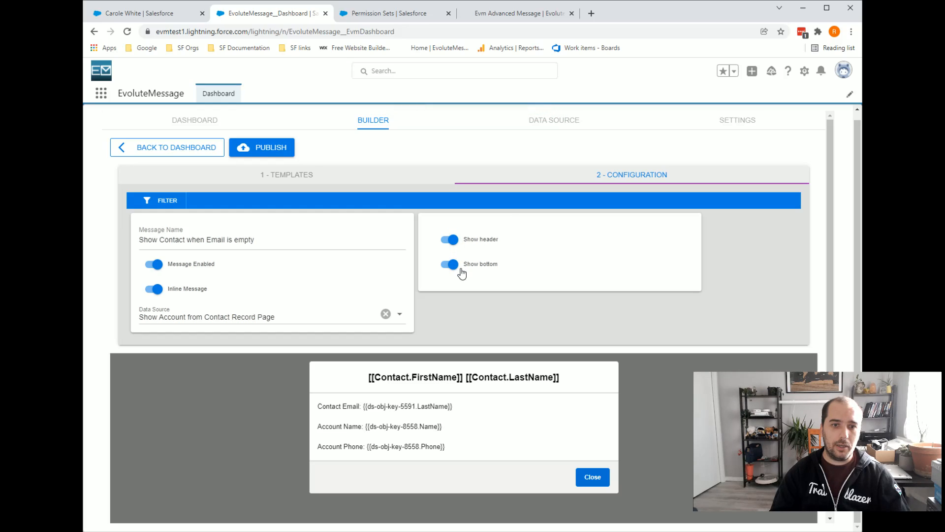
left_click(140, 19)
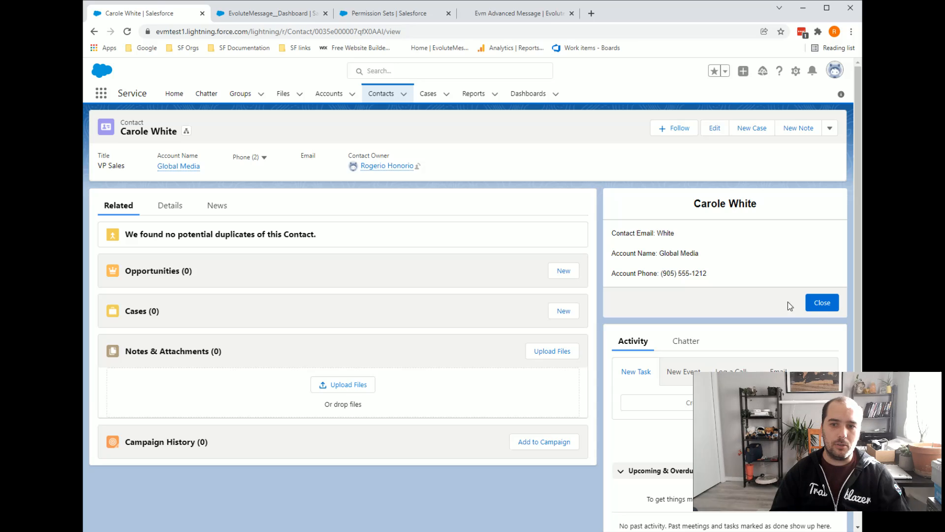
Turn off Show bottom for the message in the EvoluteMessage dashboard and publish it again.
left_click(219, 16)
left_click(448, 264)
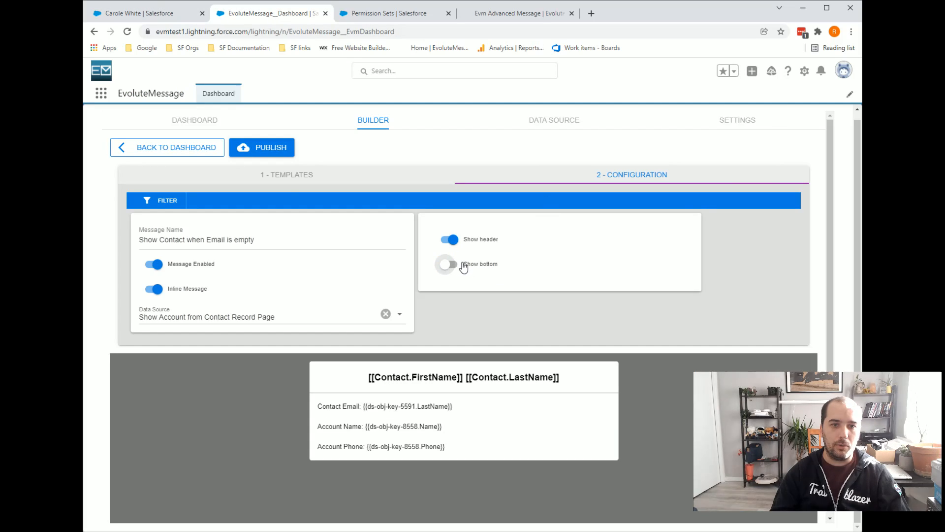
left_click(234, 146)
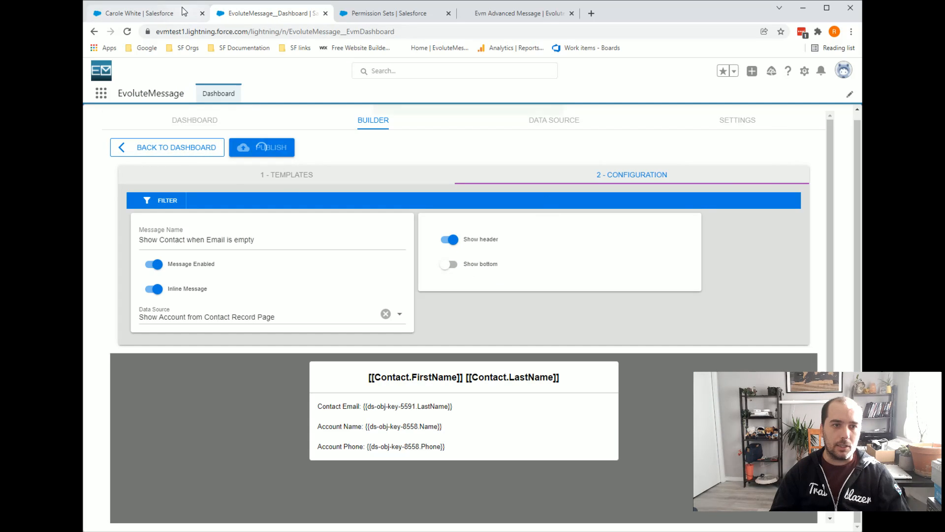
Check the layout and body text of the republished inline message on the contact record.
left_click(154, 9)
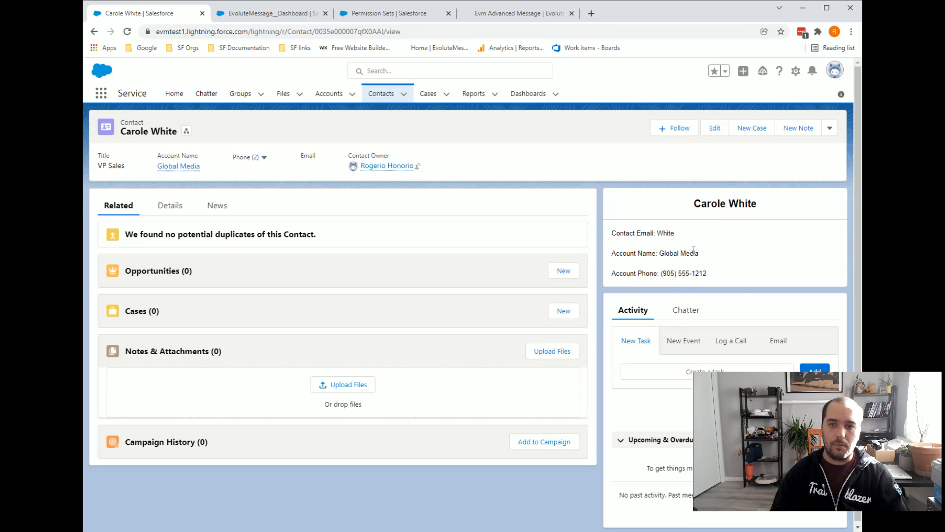
left_click_drag(639, 238, 715, 278)
left_click(673, 257)
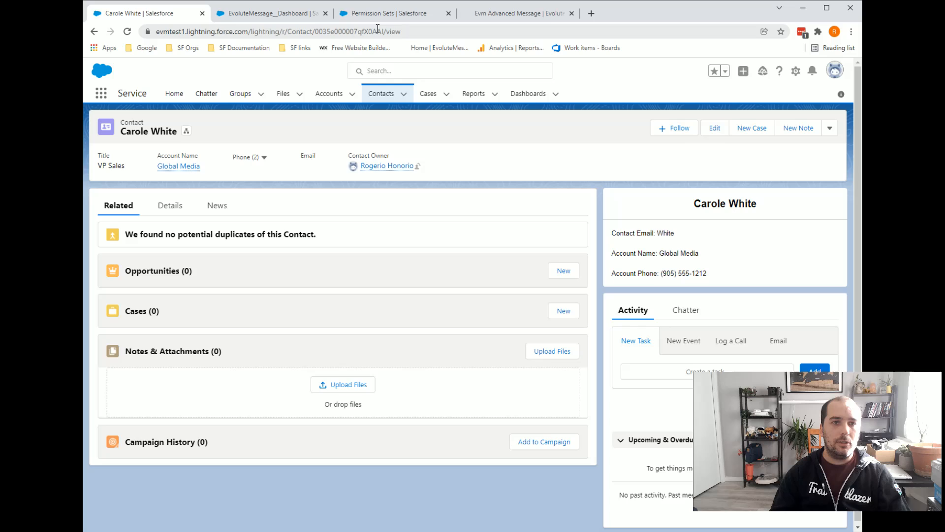
Switch to the EvoluteMessage website and view its Contact Us page.
left_click(500, 14)
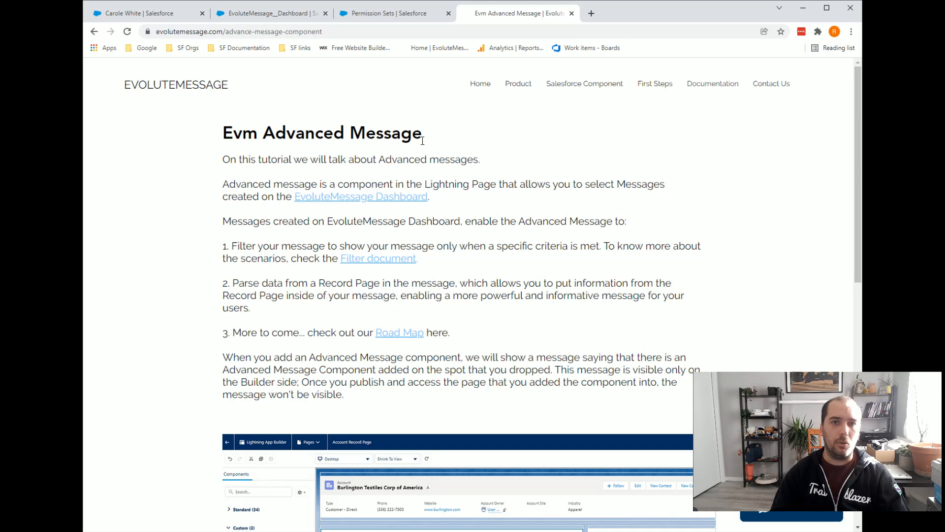
left_click(771, 92)
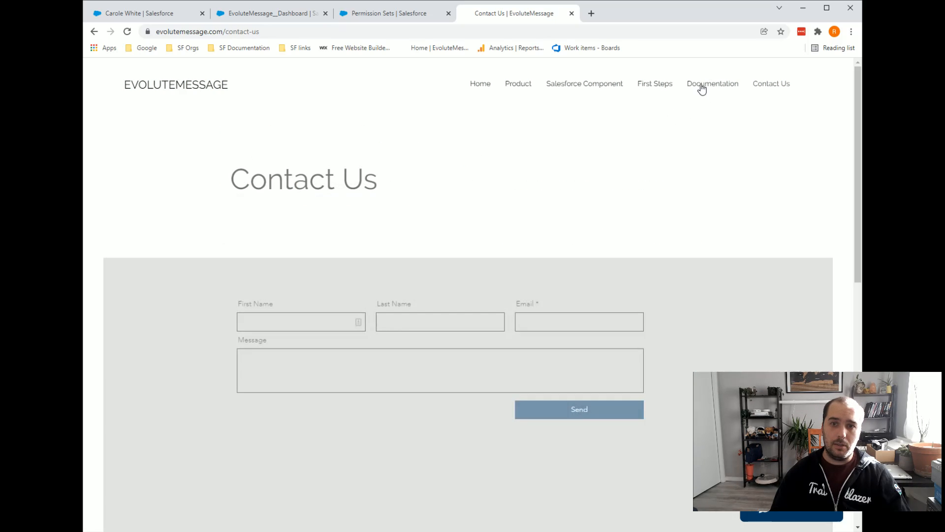
mouse_move(702, 90)
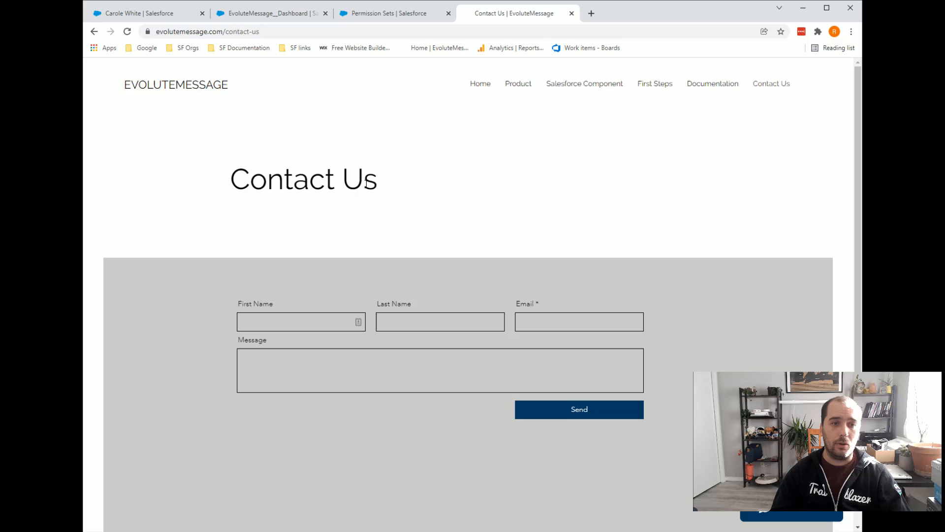
double_click(351, 180)
left_click(513, 233)
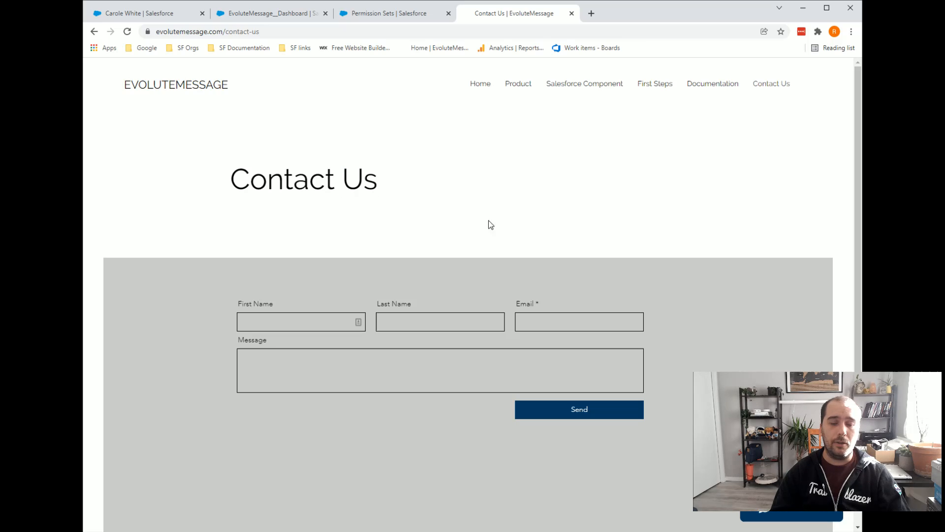